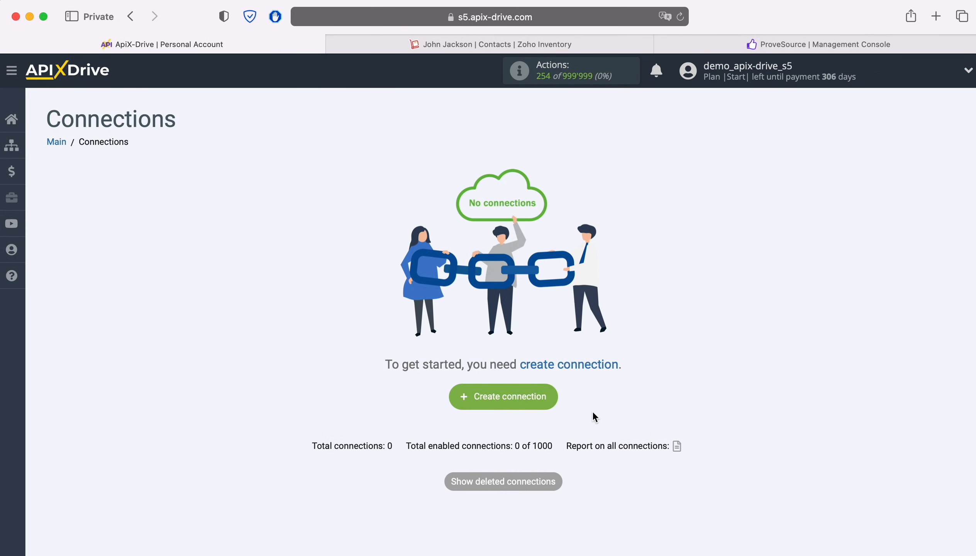
# Create a new connection from the Connections page
pyautogui.click(536, 393)
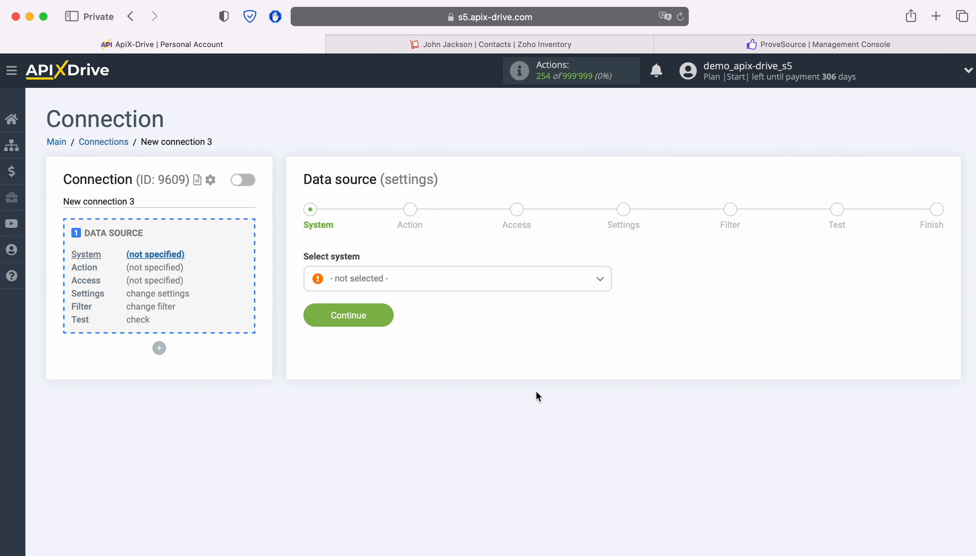
# Select ZOHO Inventory as the data source system
pyautogui.click(443, 282)
pyautogui.scroll(-5, 503, 379)
pyautogui.scroll(-20, 555, 400)
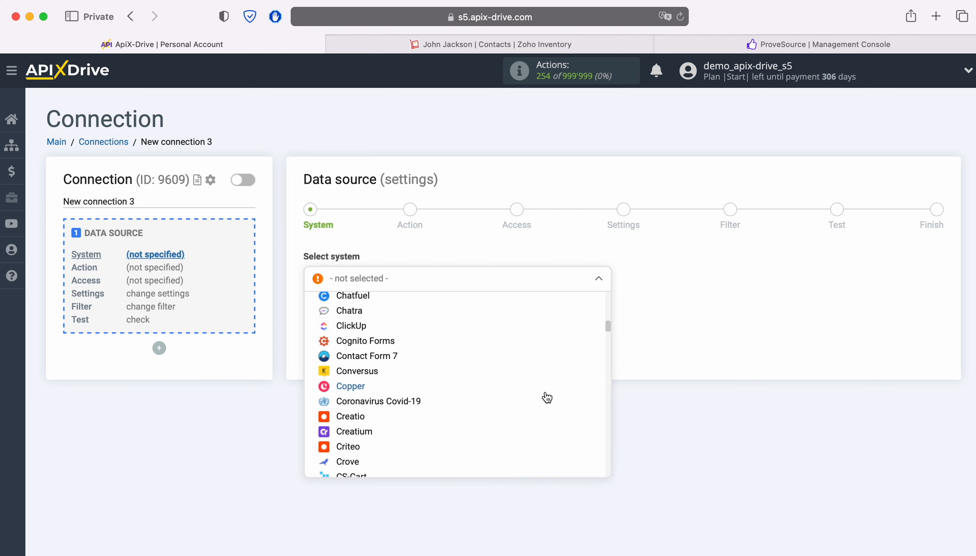
pyautogui.scroll(-20, 547, 397)
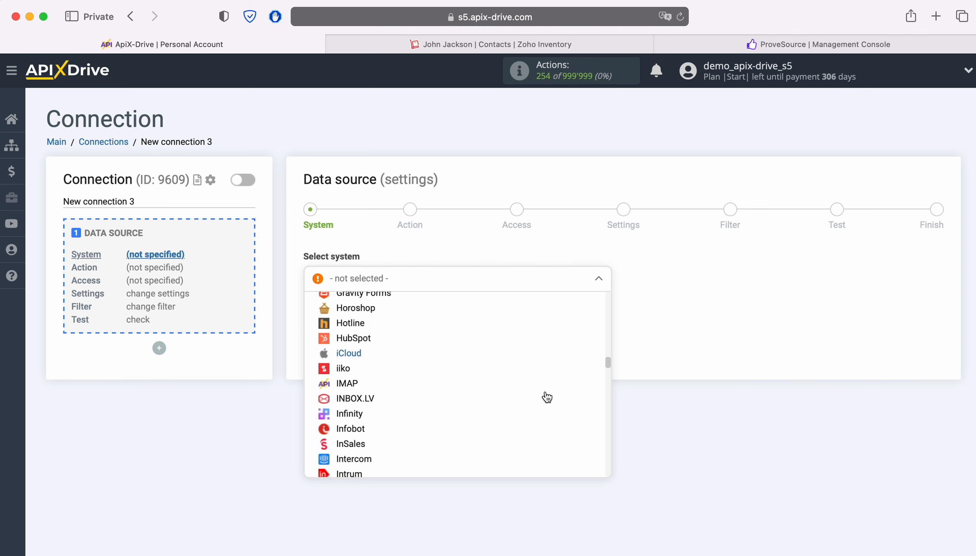
pyautogui.scroll(-20, 546, 397)
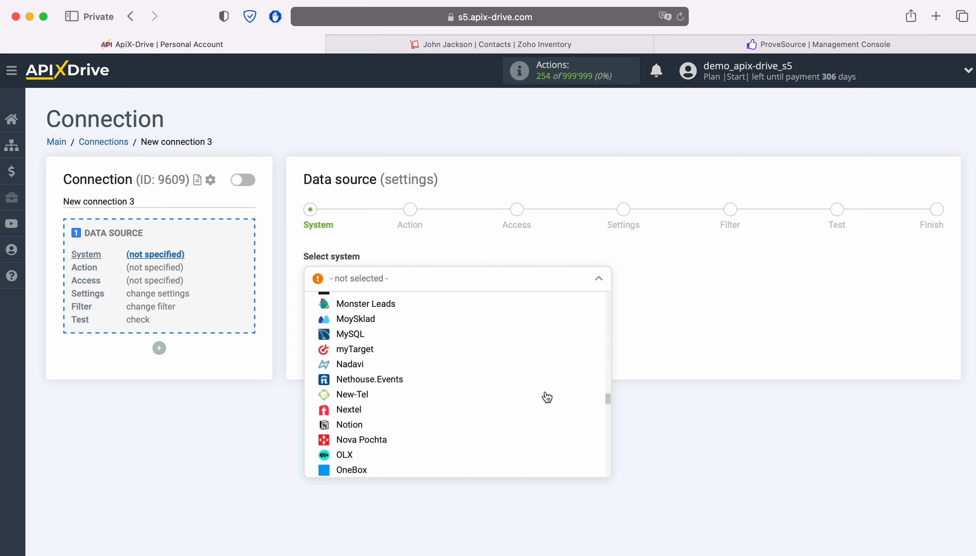
pyautogui.scroll(-20, 547, 397)
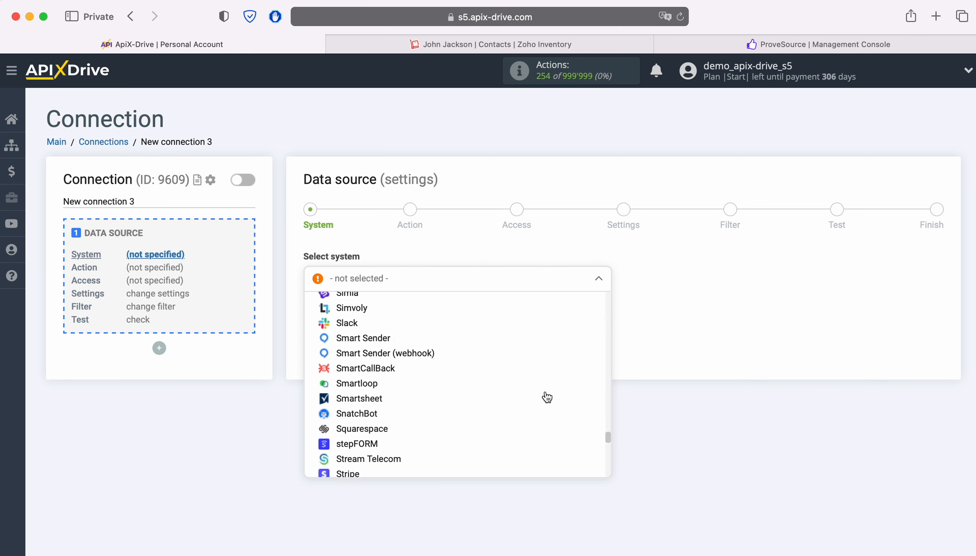
pyautogui.scroll(-15, 547, 398)
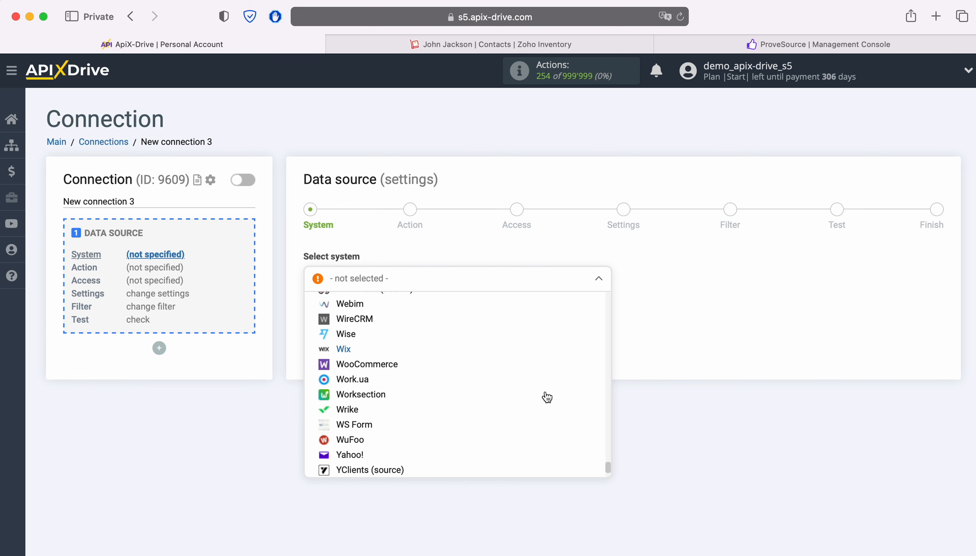
pyautogui.click(389, 456)
pyautogui.click(384, 315)
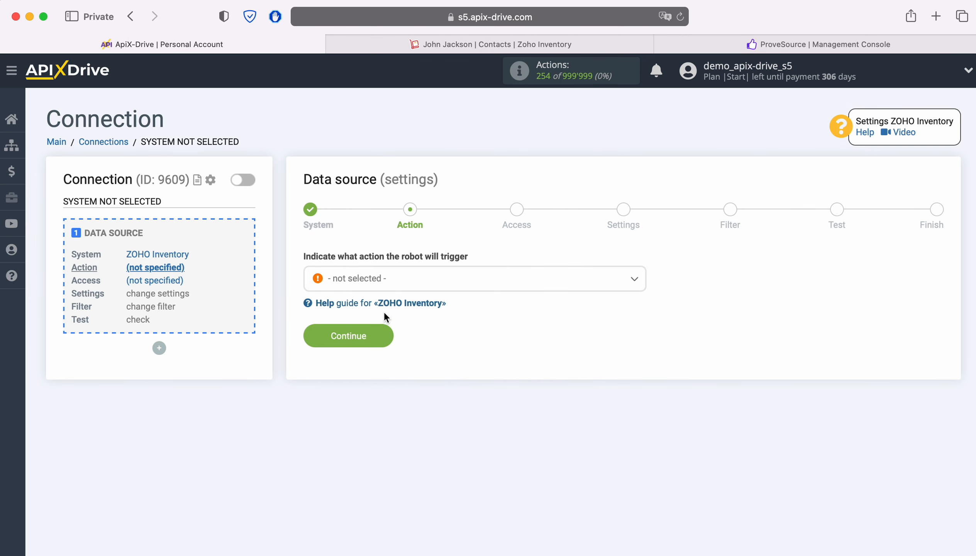
# Choose the Get CONTACTS (new) action and continue to account access
pyautogui.click(475, 283)
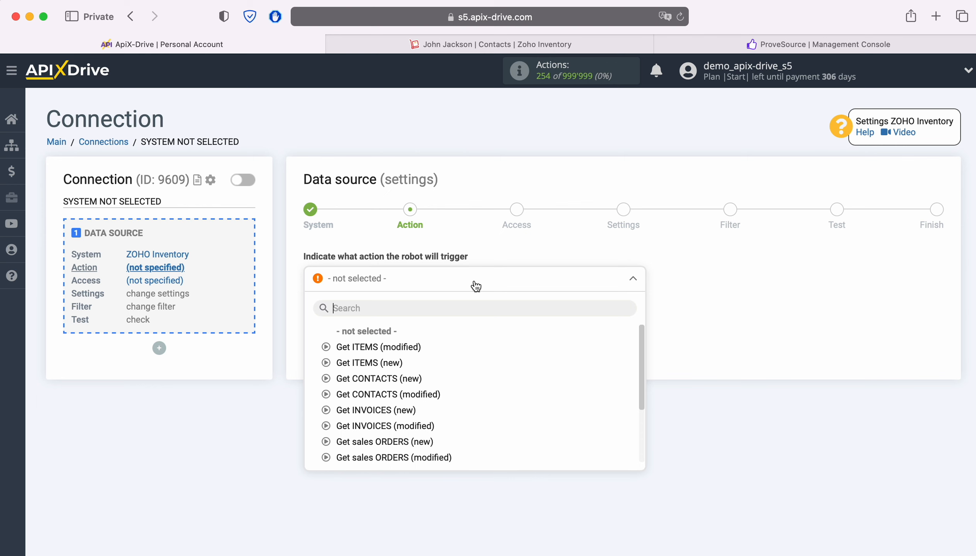
pyautogui.click(402, 378)
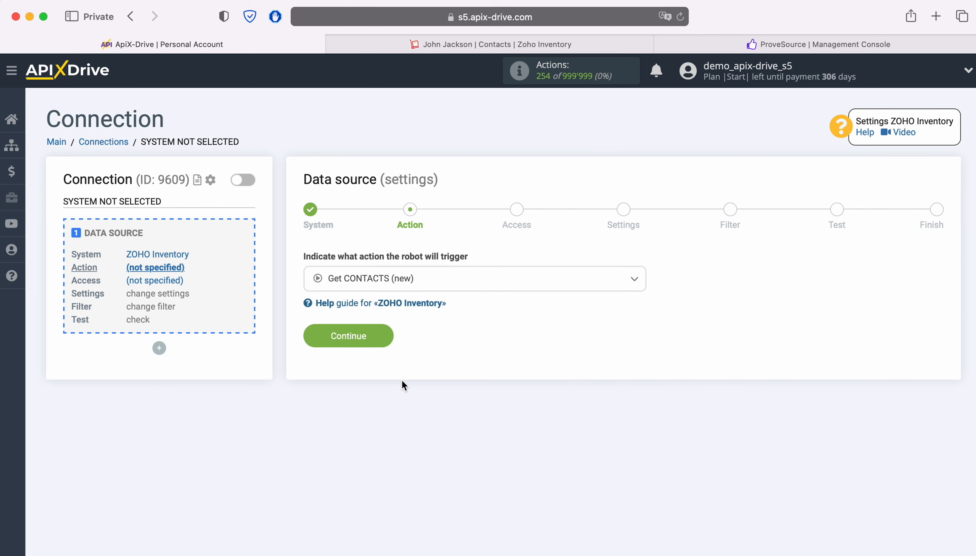
pyautogui.click(387, 346)
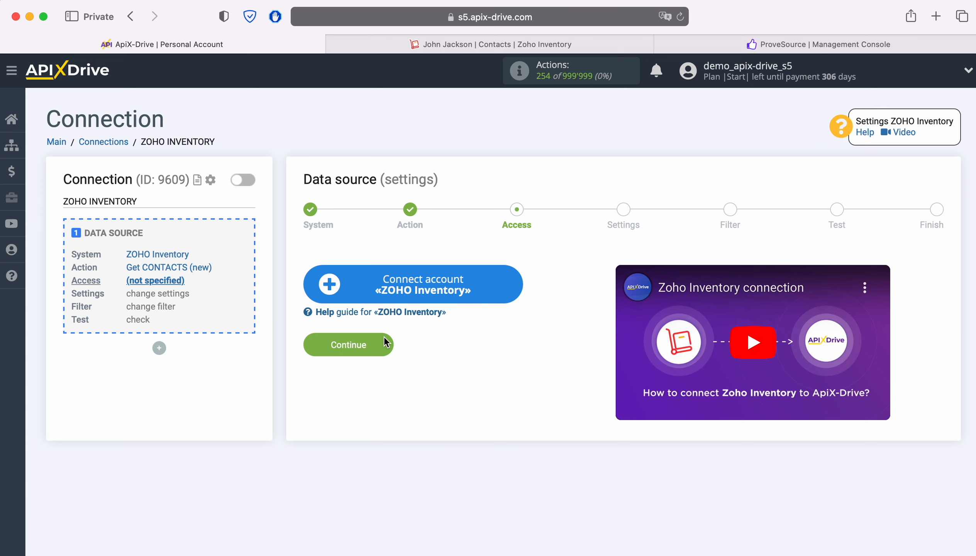
# Start connecting a Zoho Inventory account and submit the sign-in e-mail
pyautogui.click(511, 288)
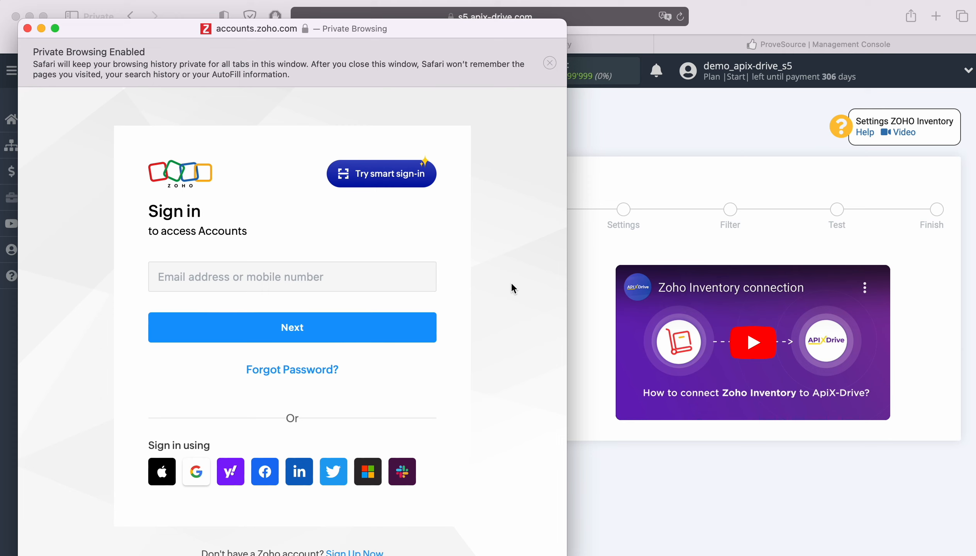
pyautogui.click(387, 276)
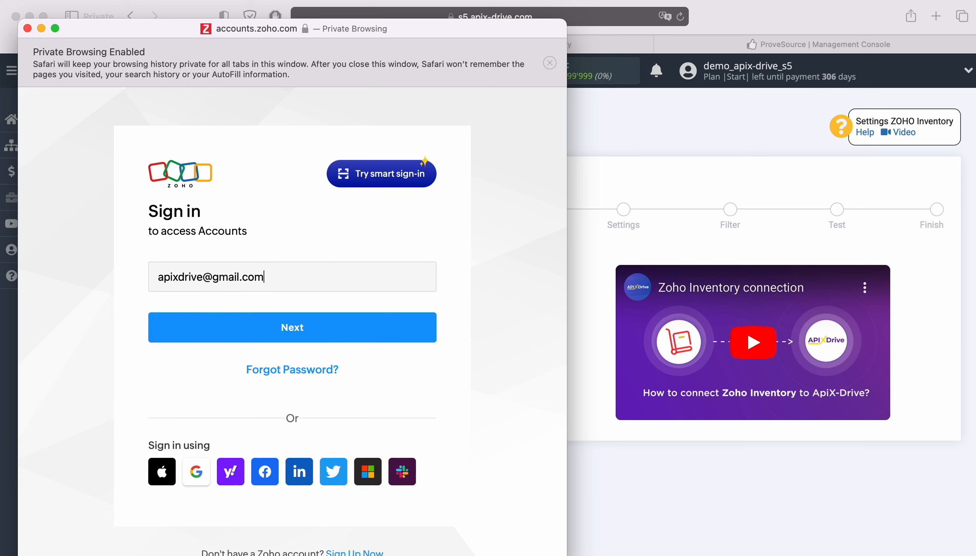
pyautogui.press('Return')
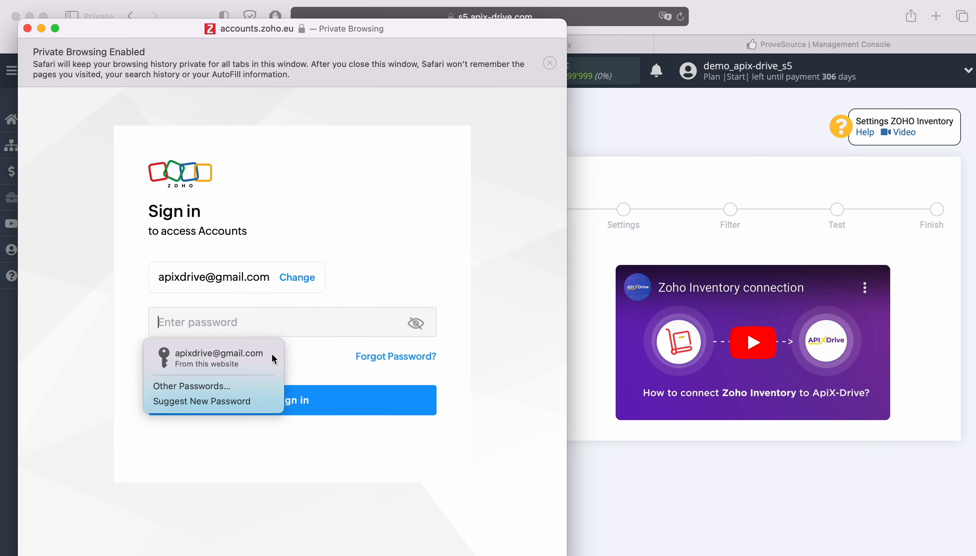
# Sign in with the saved password and allow ApiX Drive access to Zoho Inventory
pyautogui.click(271, 353)
pyautogui.click(327, 400)
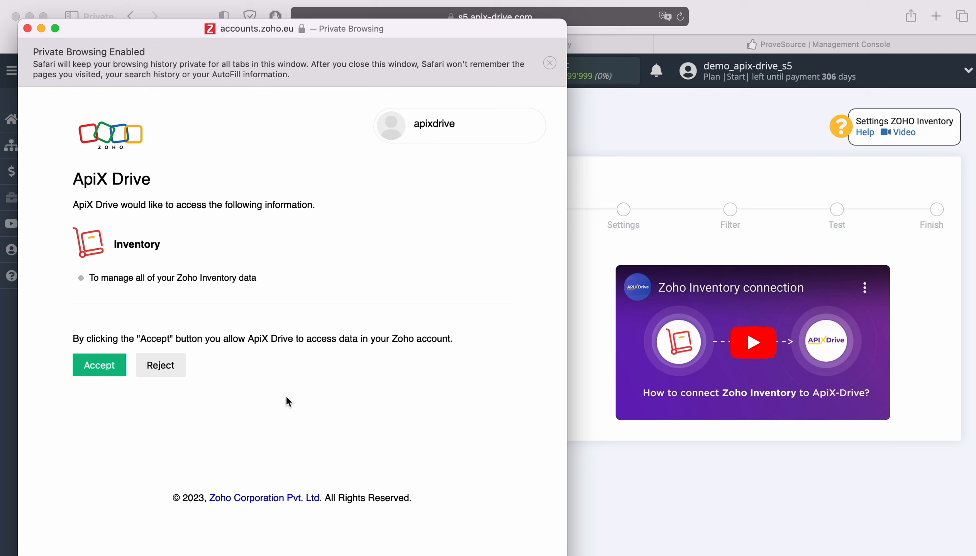
pyautogui.click(113, 374)
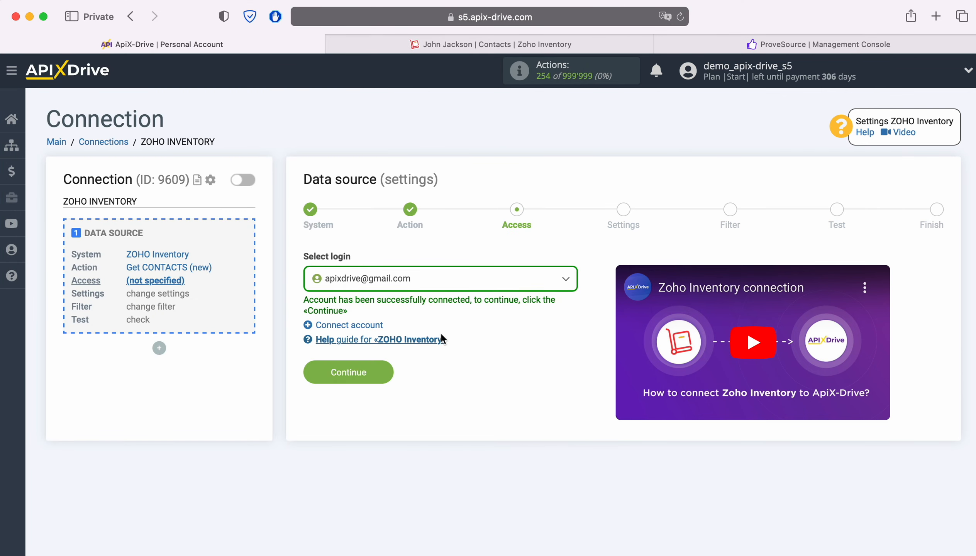
# Select the linked Zoho login and pass Settings and Filter without changes
pyautogui.click(477, 285)
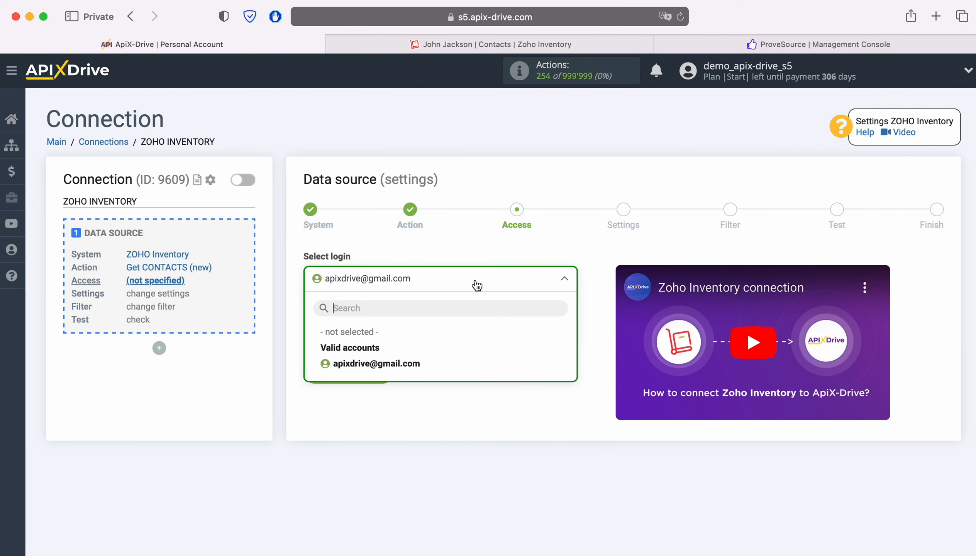
pyautogui.click(394, 364)
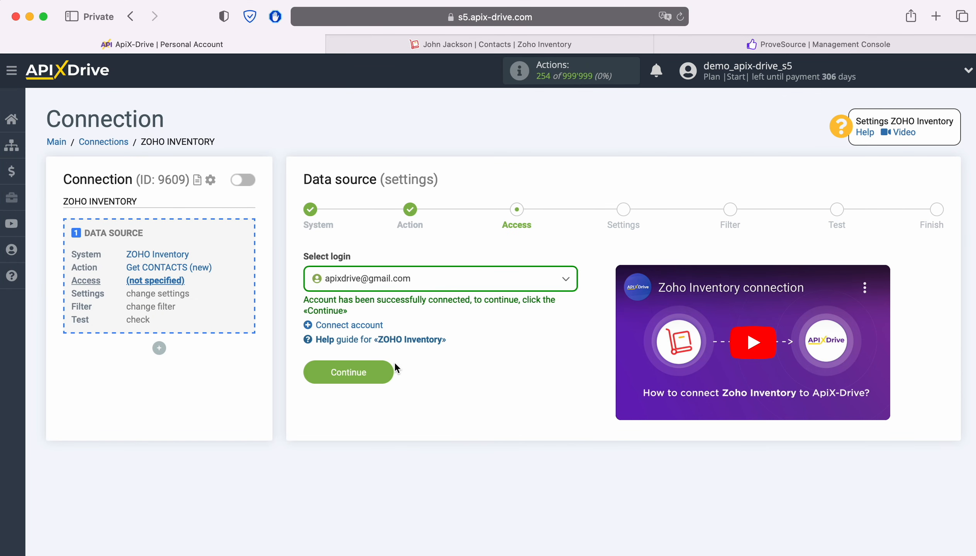
pyautogui.click(387, 368)
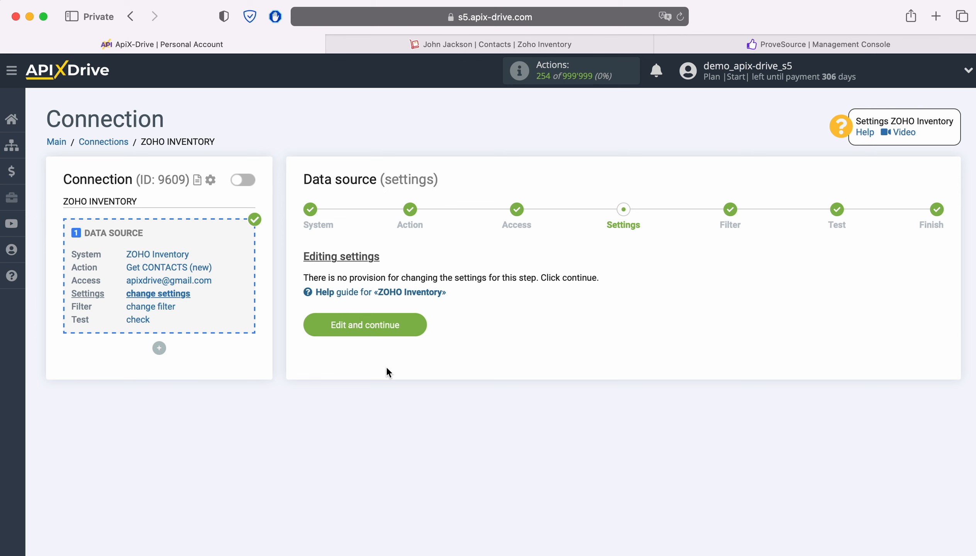
pyautogui.click(412, 324)
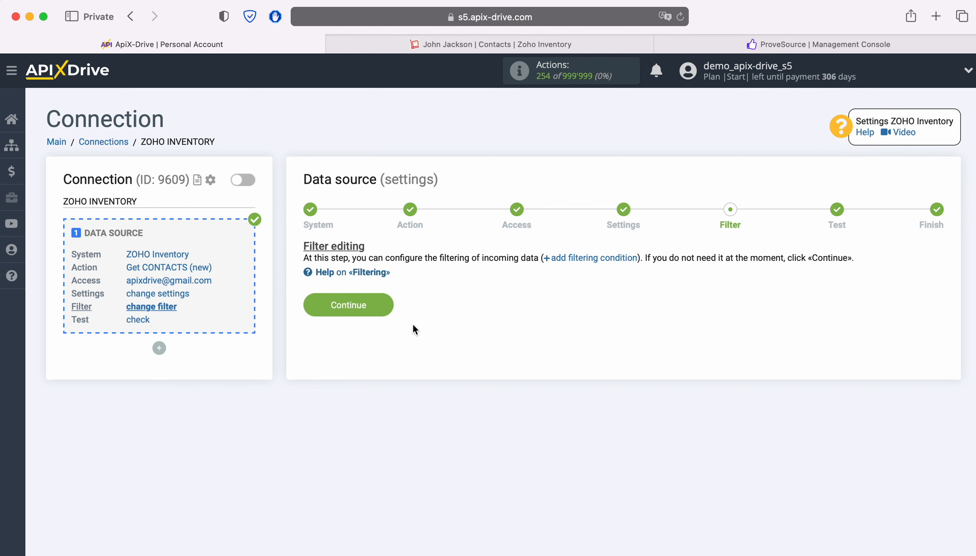
pyautogui.click(383, 307)
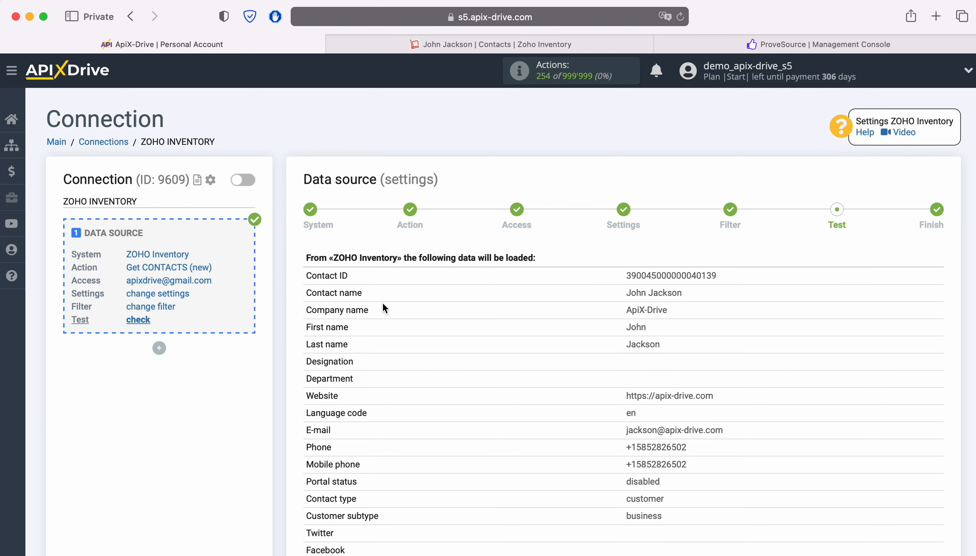
# Review the sample Zoho contact fields and accept them to finish the source
pyautogui.scroll(-3, 383, 308)
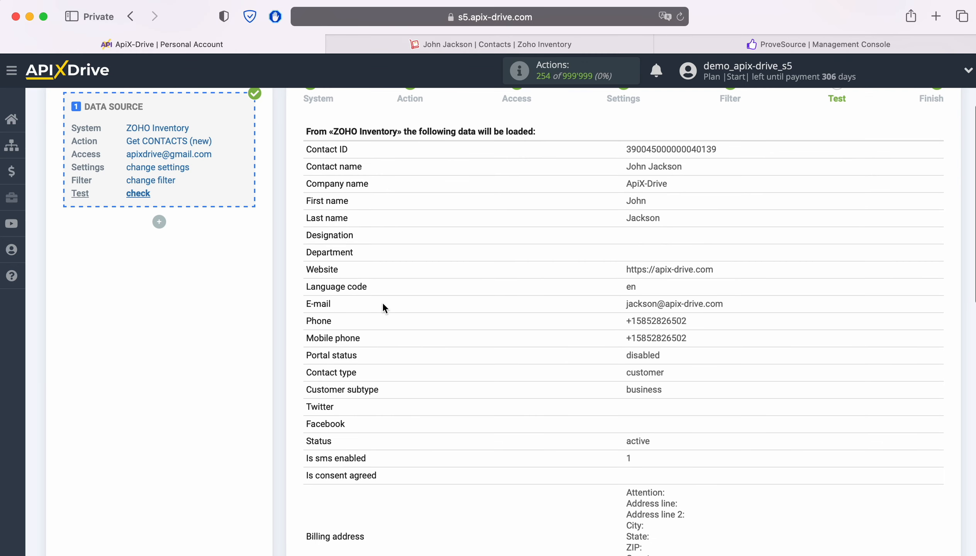
pyautogui.scroll(-8, 383, 307)
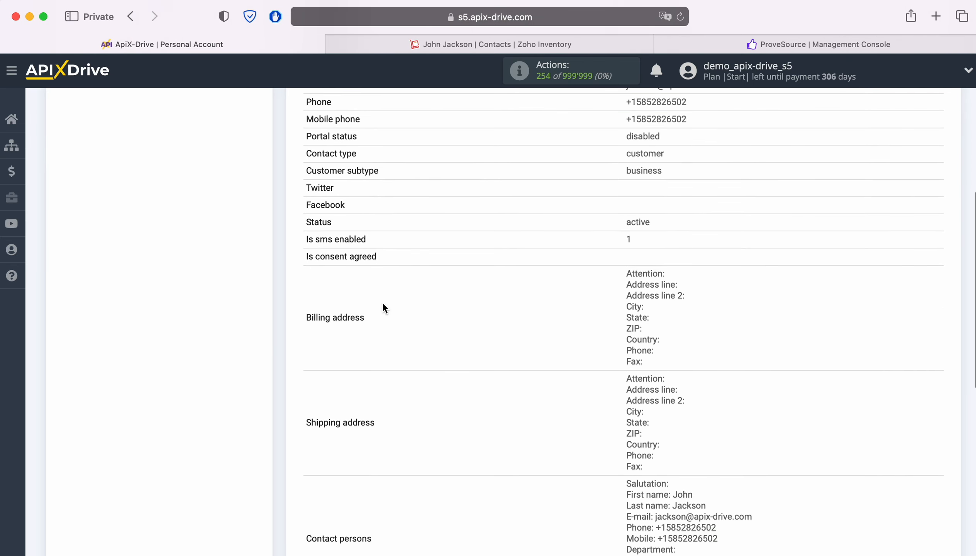
pyautogui.scroll(-3, 384, 308)
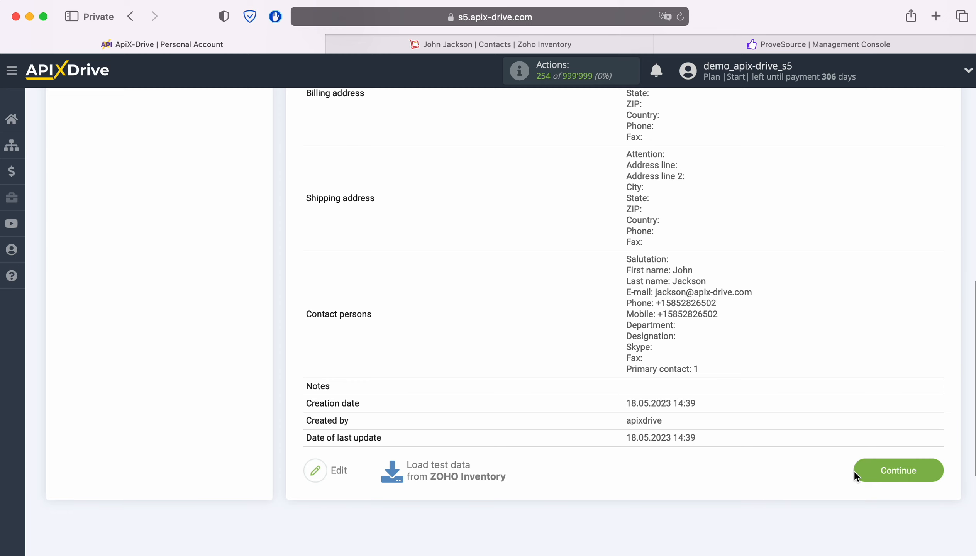
pyautogui.click(921, 471)
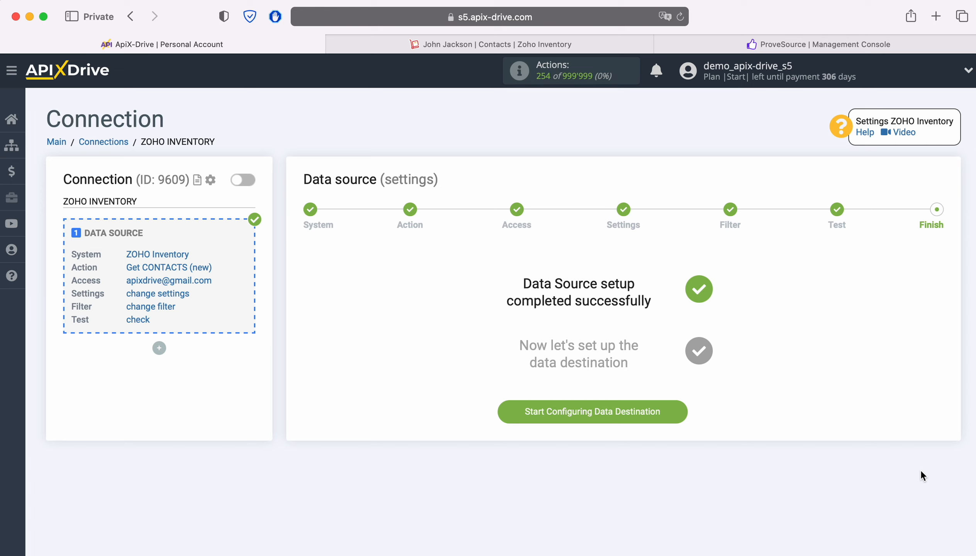
# Choose ProveSource as the data destination system
pyautogui.click(677, 414)
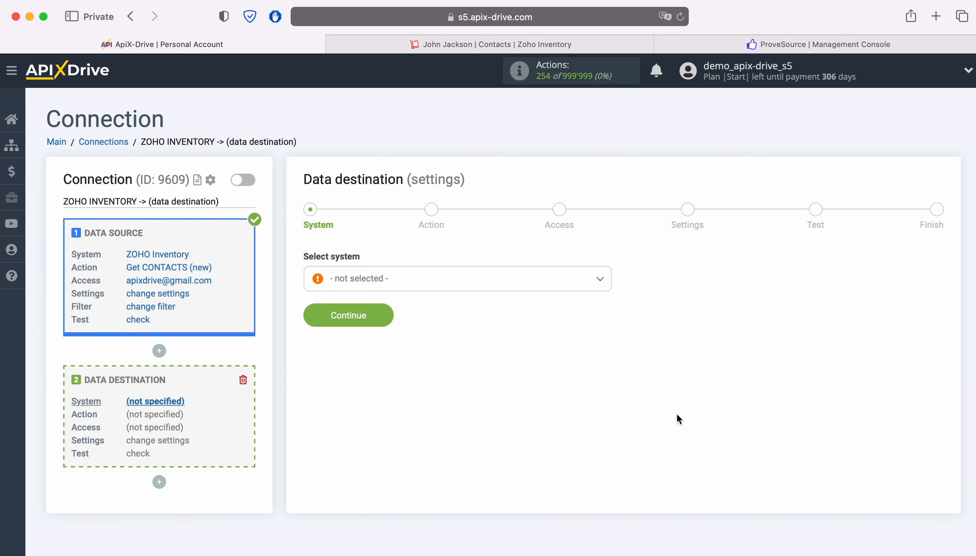
pyautogui.click(466, 289)
pyautogui.scroll(-6, 567, 405)
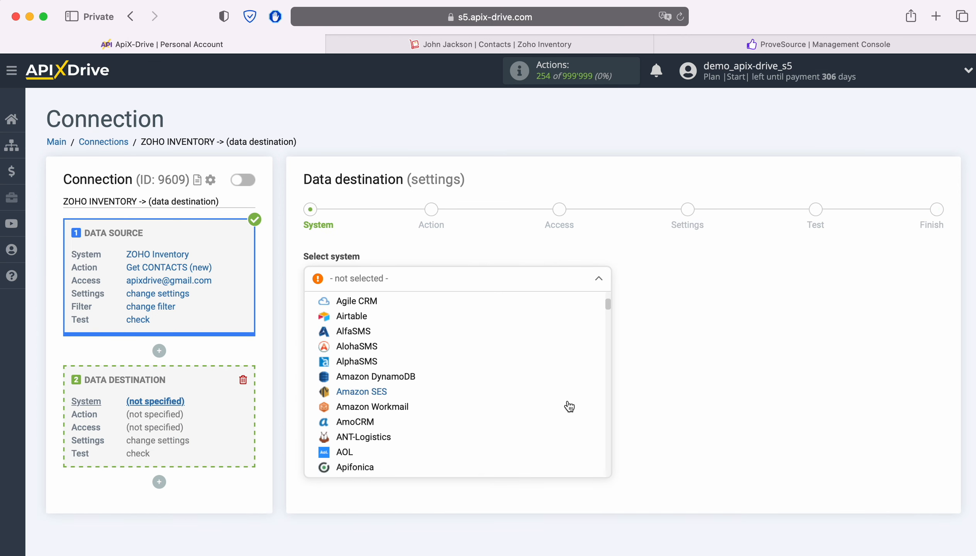
pyautogui.scroll(-10, 569, 406)
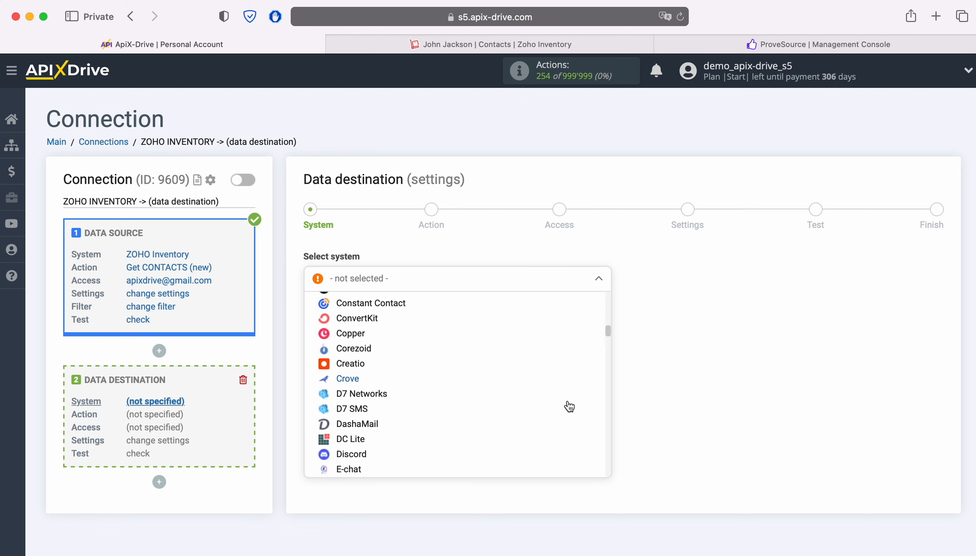
pyautogui.scroll(-10, 569, 406)
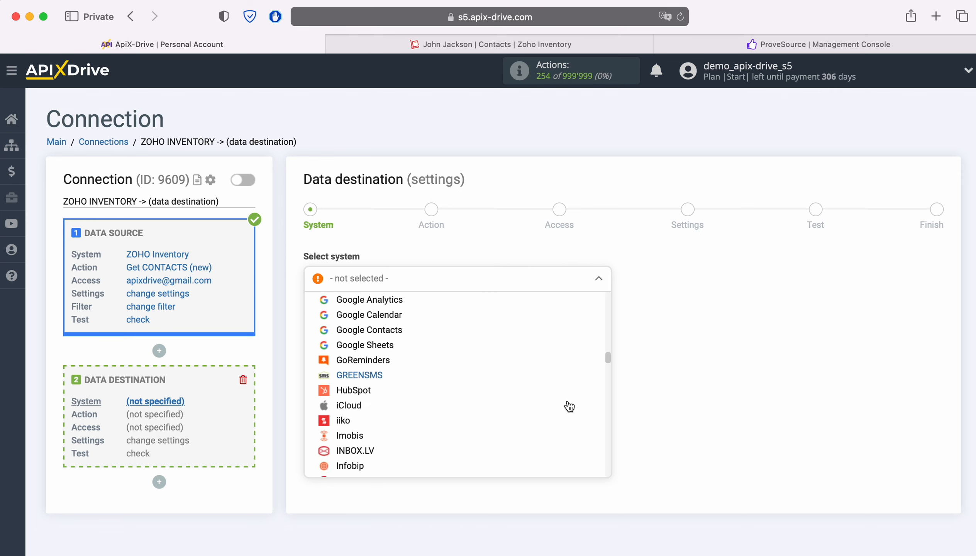
pyautogui.scroll(-10, 568, 406)
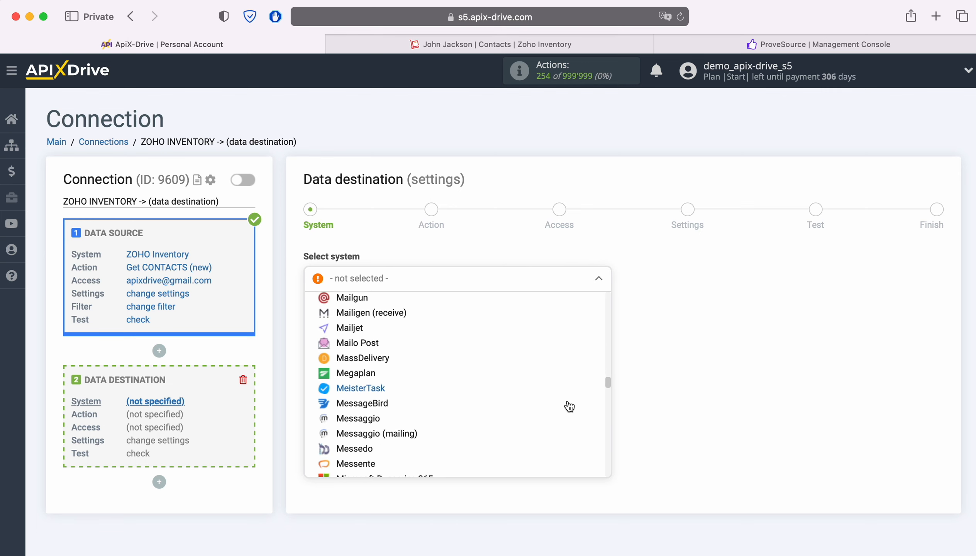
pyautogui.scroll(-10, 569, 406)
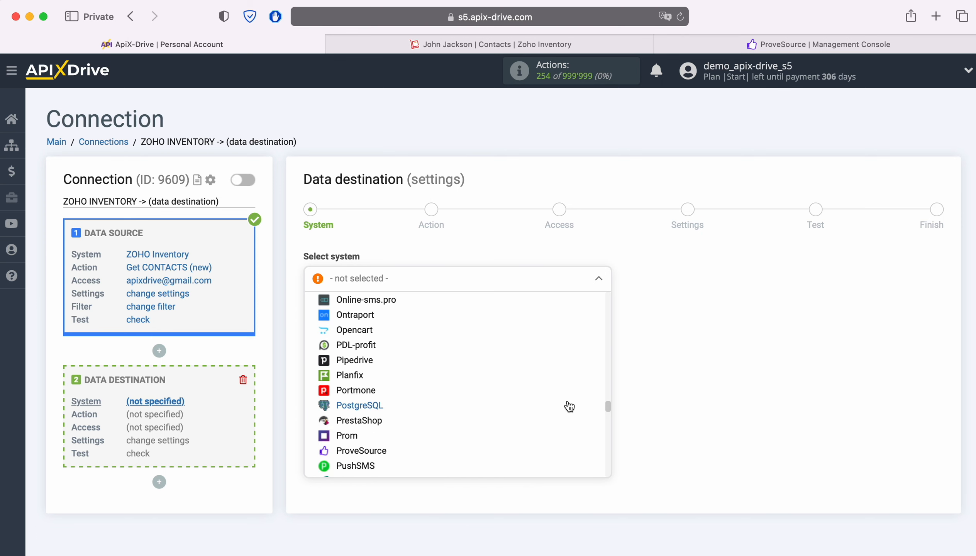
pyautogui.click(427, 402)
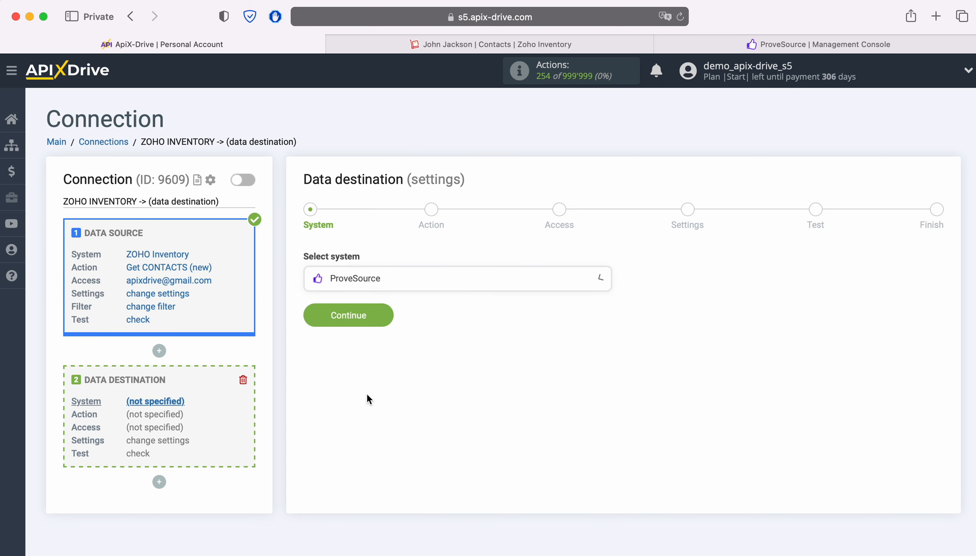
pyautogui.click(387, 309)
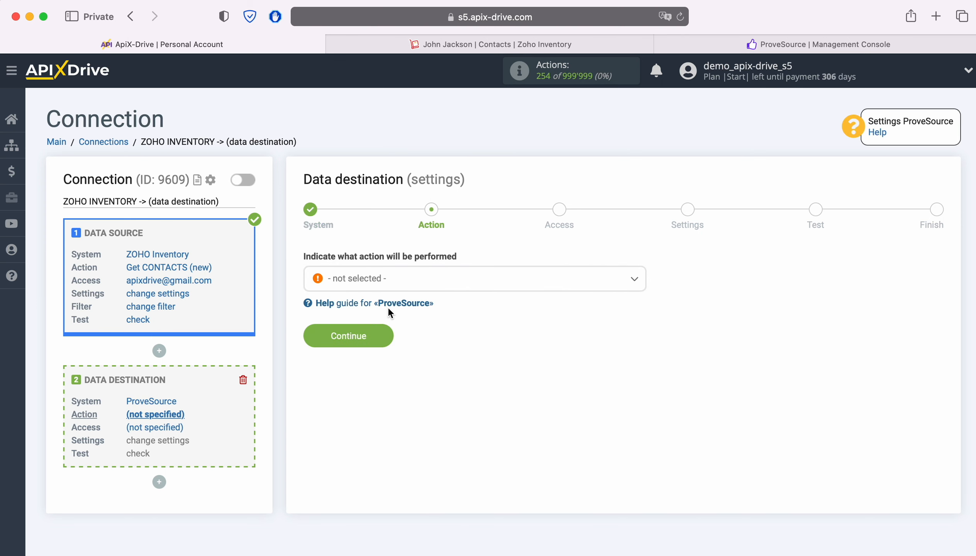
# Pick the Send DATA action and start connecting a ProveSource account
pyautogui.click(470, 284)
pyautogui.click(373, 345)
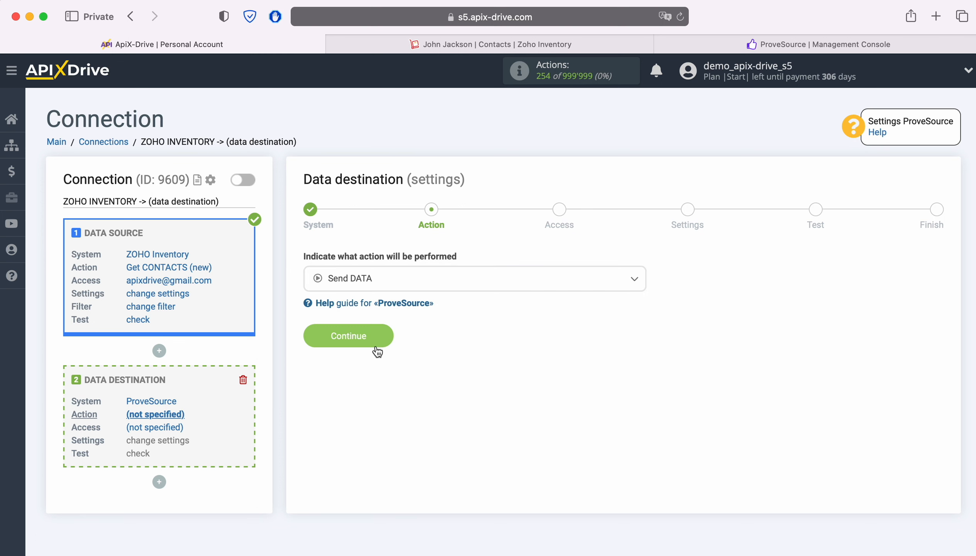
pyautogui.click(385, 342)
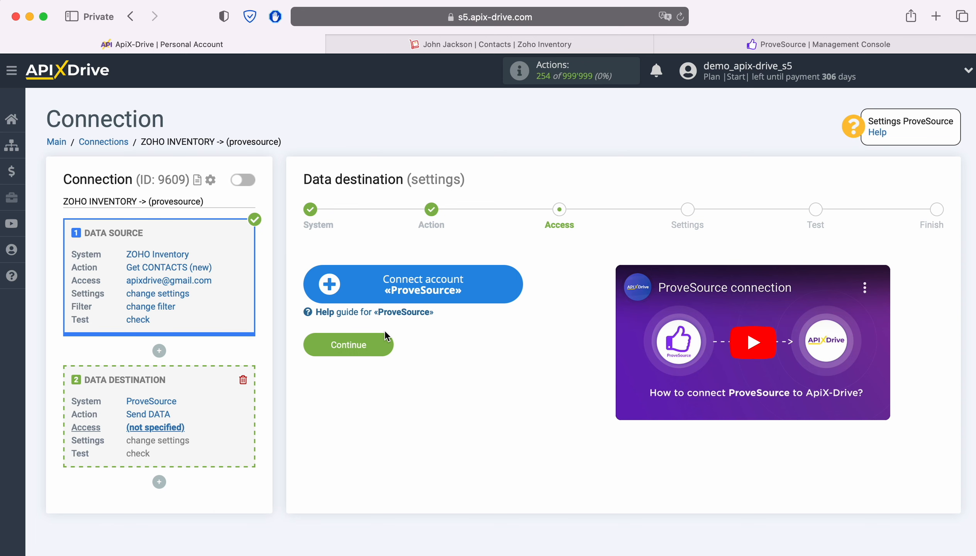
pyautogui.click(508, 282)
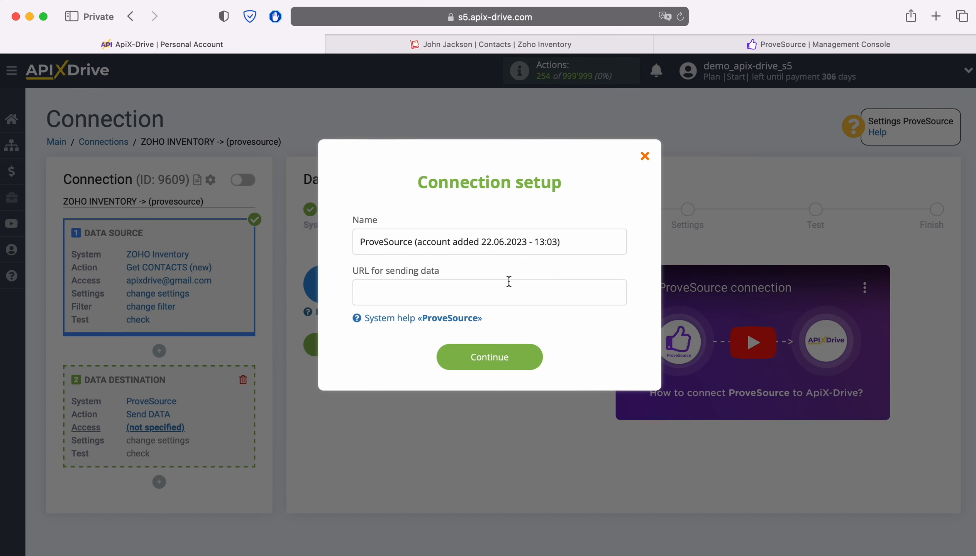
# Keep the default connection name and switch to the ProveSource Management Console
pyautogui.moveTo(577, 243); pyautogui.dragTo(361, 242)
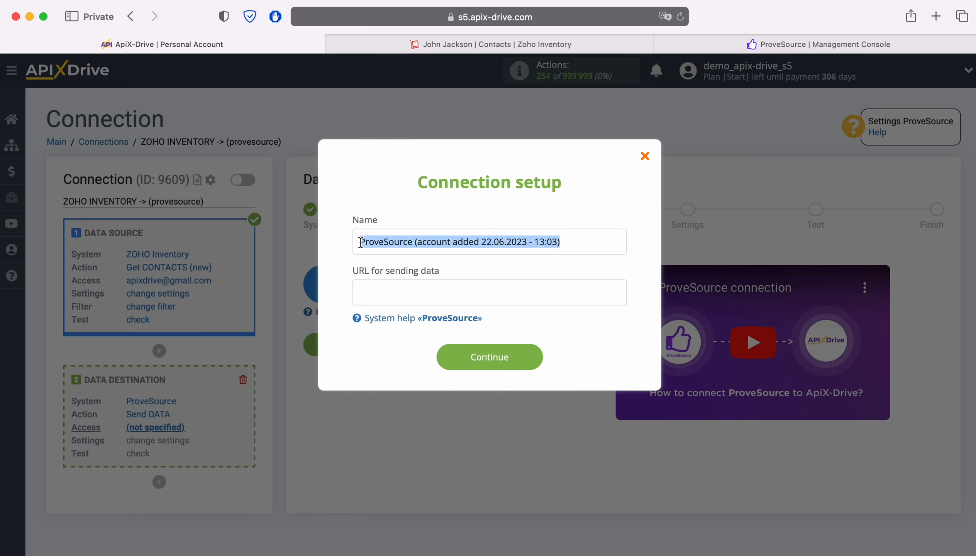
pyautogui.click(343, 263)
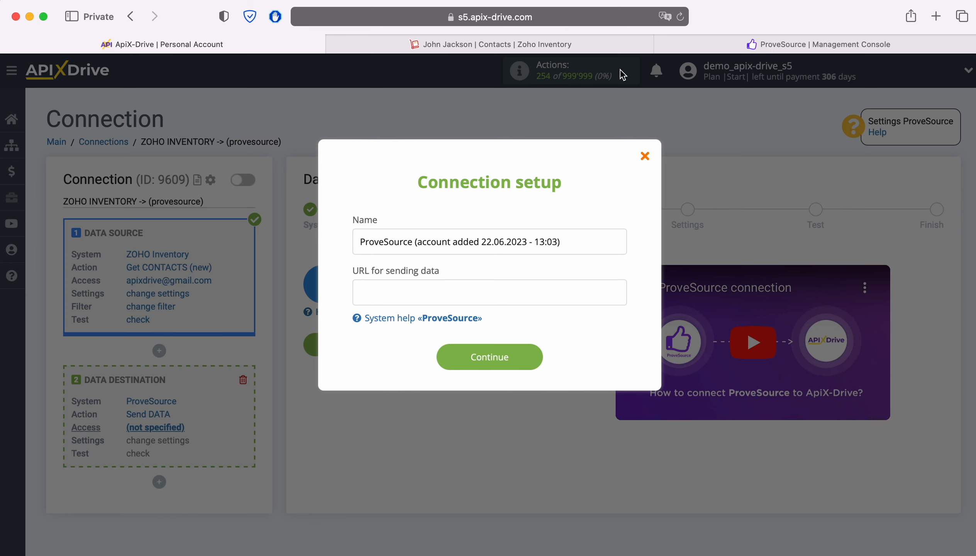
pyautogui.click(687, 46)
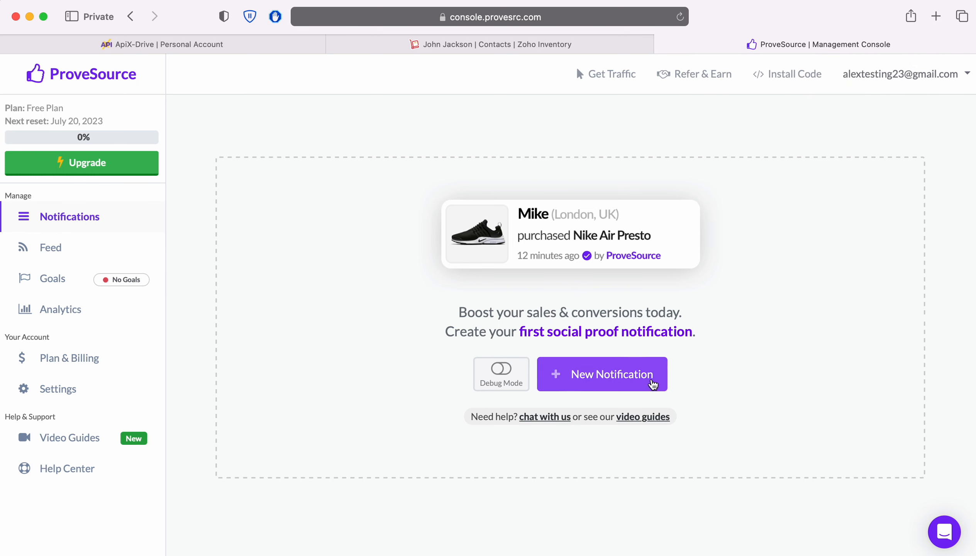
# Create a Stream notification tracked by webhook and copy its webhook URL
pyautogui.click(653, 384)
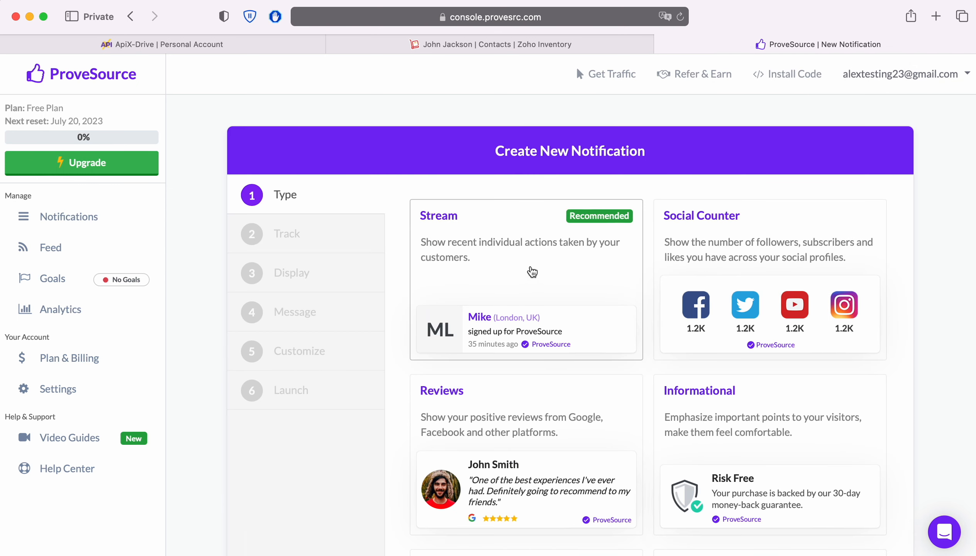
pyautogui.click(531, 271)
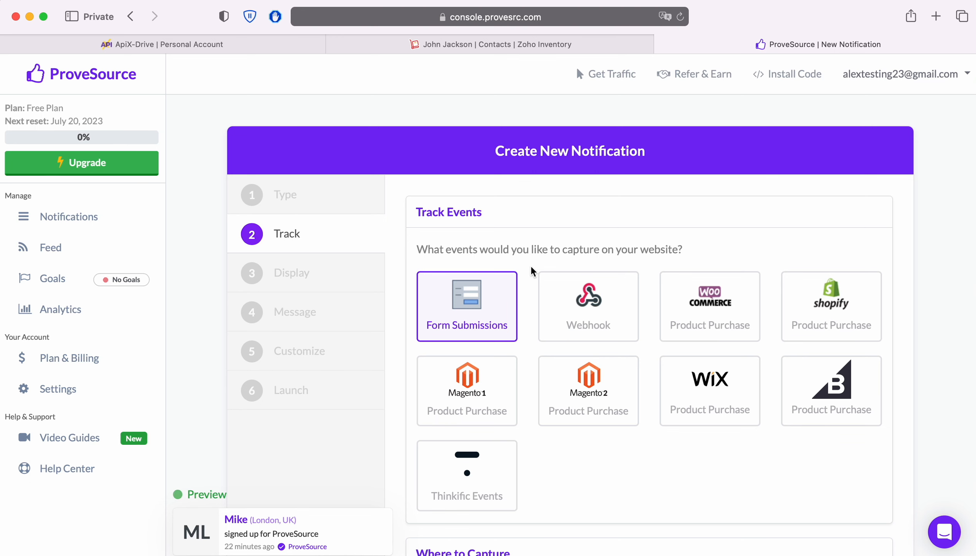
pyautogui.click(588, 306)
pyautogui.scroll(-8, 914, 307)
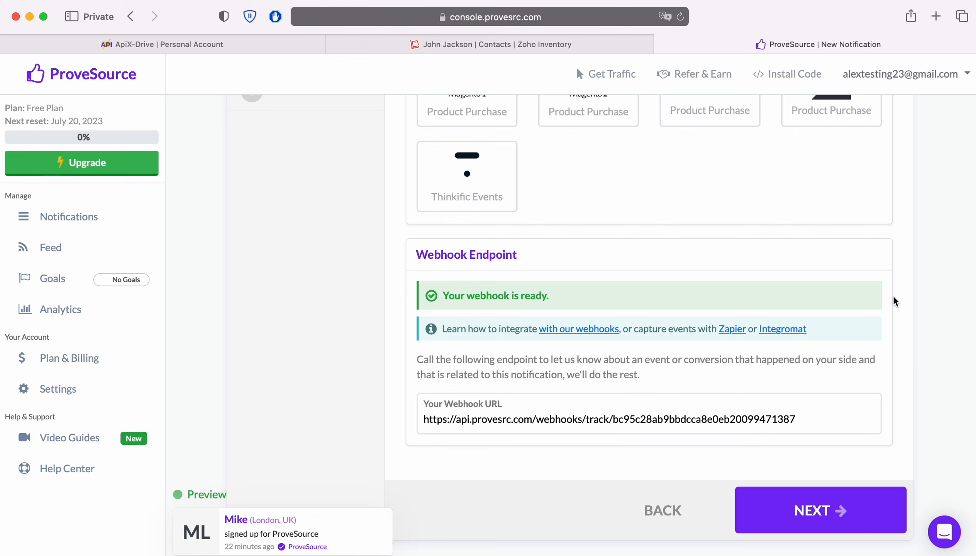
pyautogui.moveTo(813, 423); pyautogui.dragTo(423, 423)
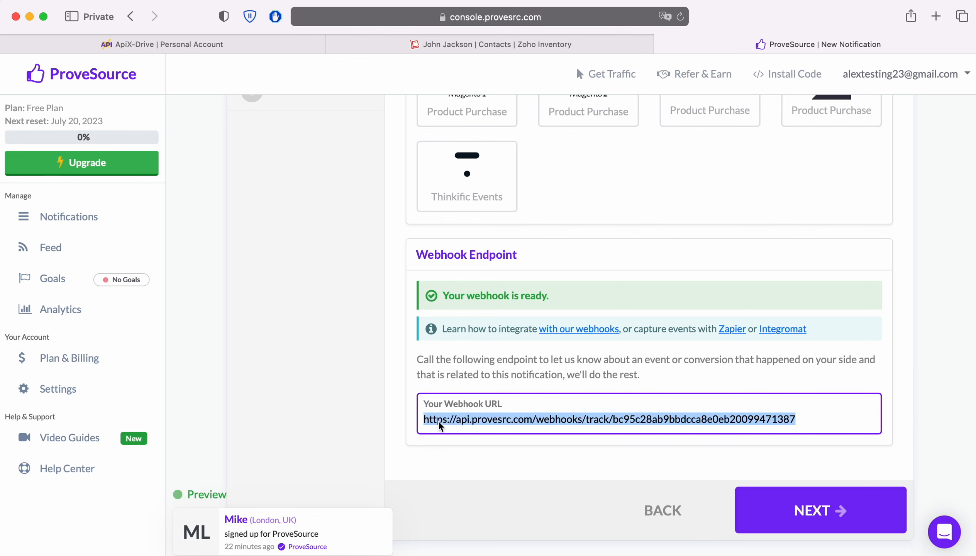
pyautogui.rightClick(440, 424)
pyautogui.click(461, 400)
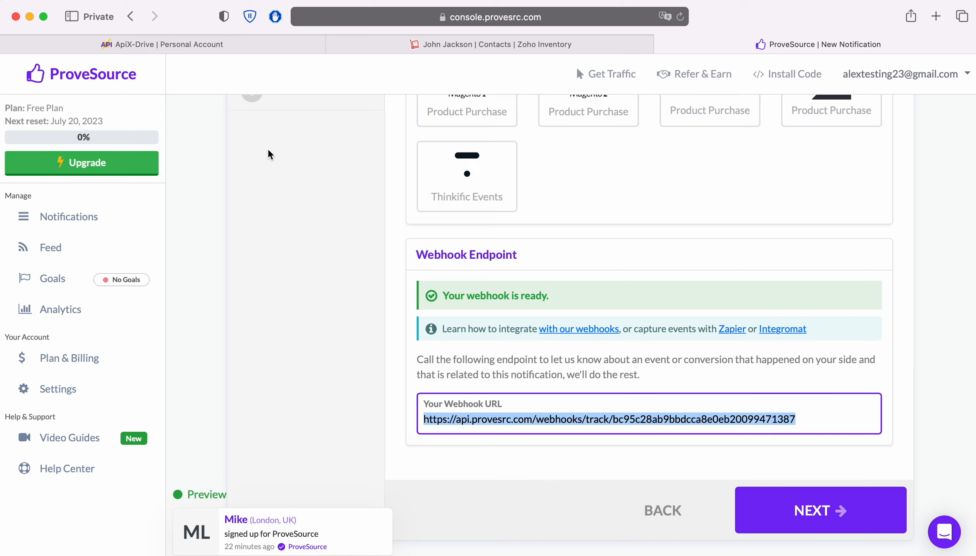
# Paste the webhook URL into ApiX-Drive's URL for sending data, then advance ProveSource to Display
pyautogui.click(196, 44)
pyautogui.rightClick(390, 291)
pyautogui.click(412, 330)
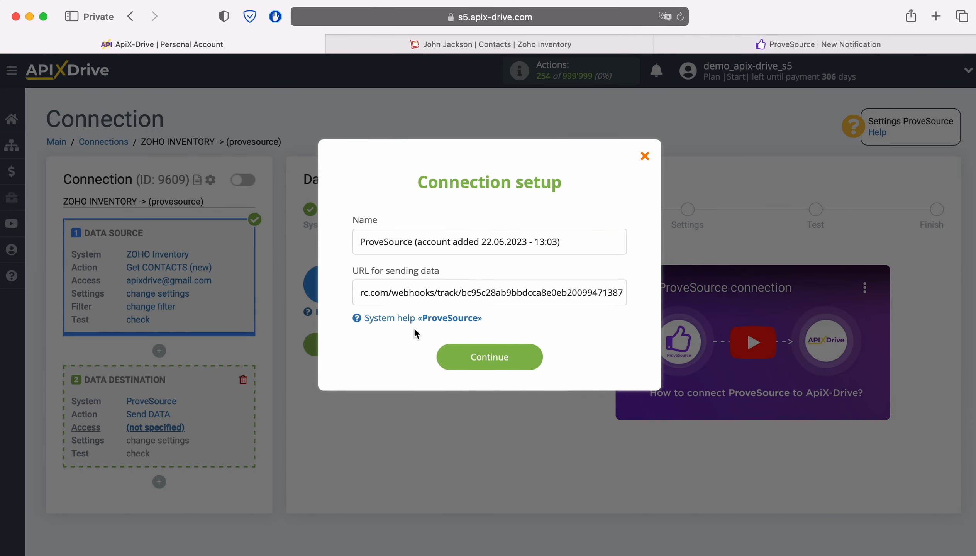
pyautogui.click(693, 44)
pyautogui.click(866, 516)
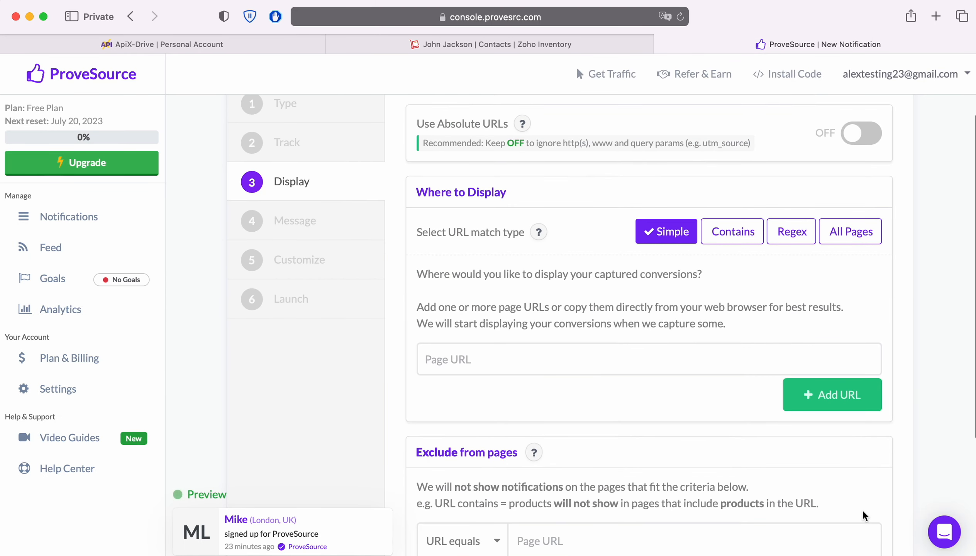
# Add apis-drive.com as a display page for the notification
pyautogui.click(562, 458)
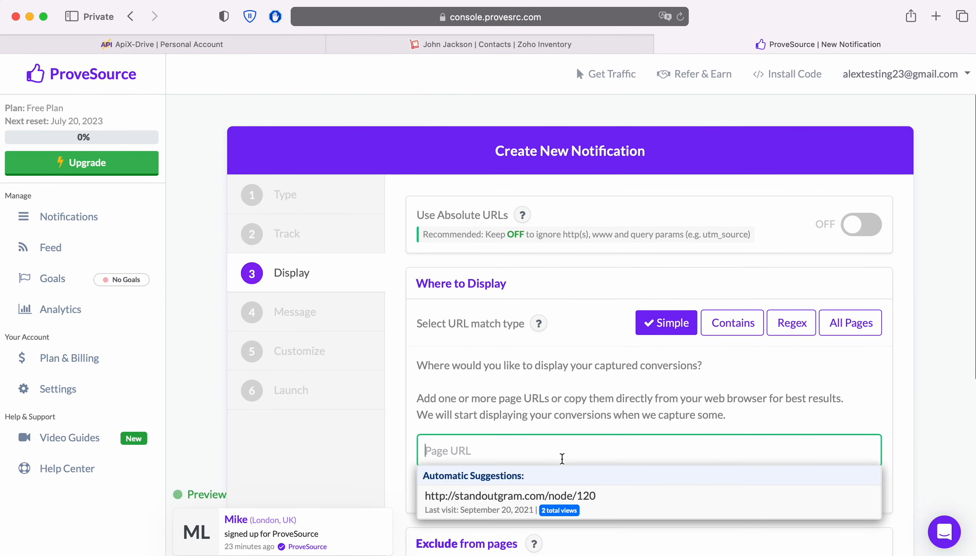
pyautogui.write('apis-drive.')
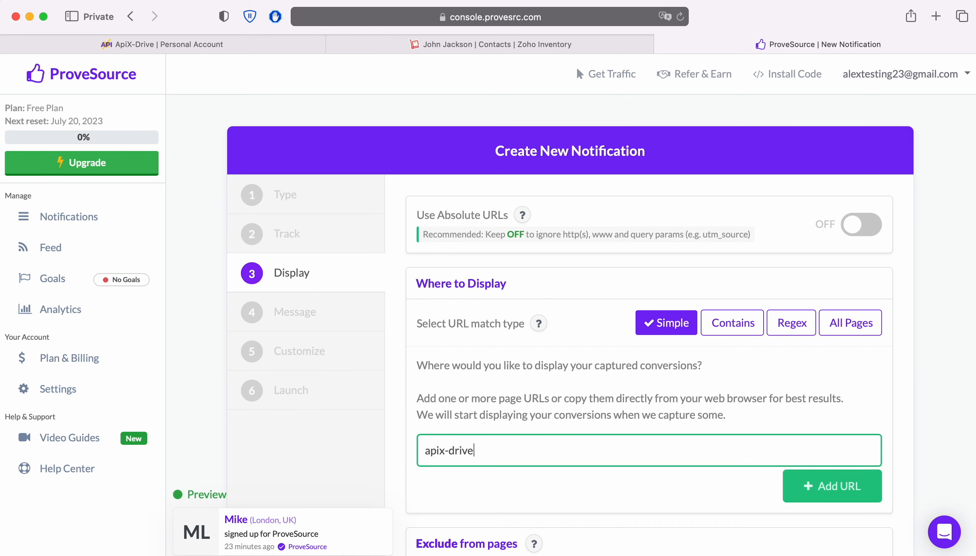
pyautogui.write('com')
pyautogui.click(825, 488)
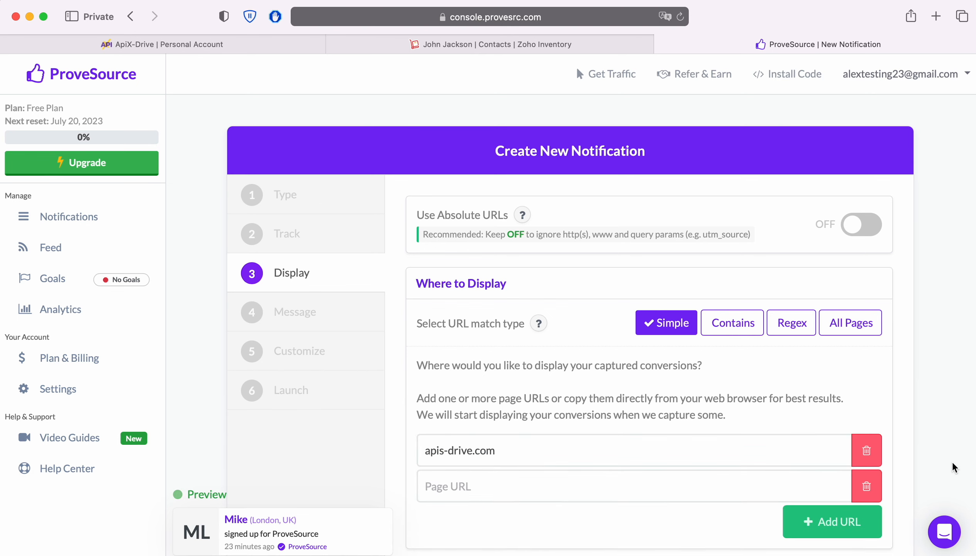
pyautogui.scroll(-5, 951, 466)
pyautogui.click(785, 500)
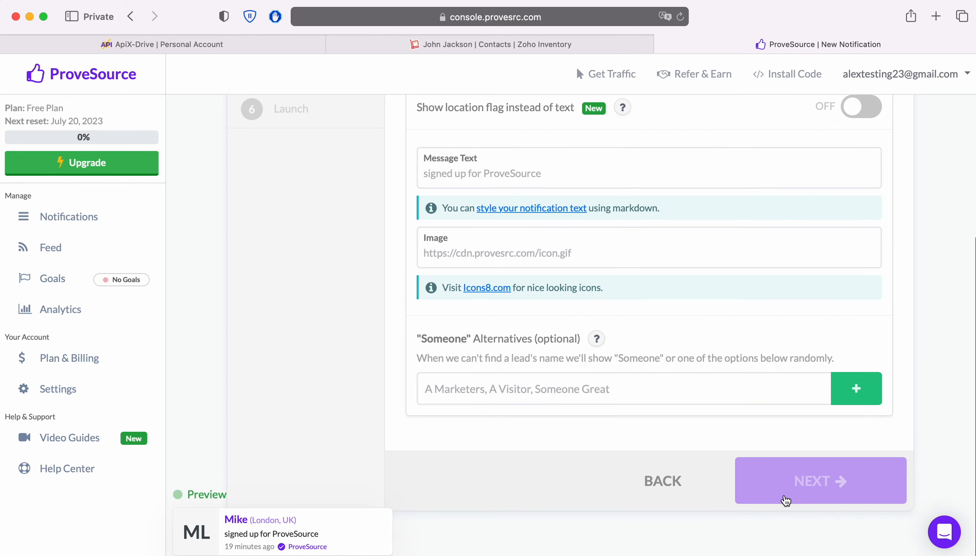
# Set the notification message text to 'New message'
pyautogui.click(508, 362)
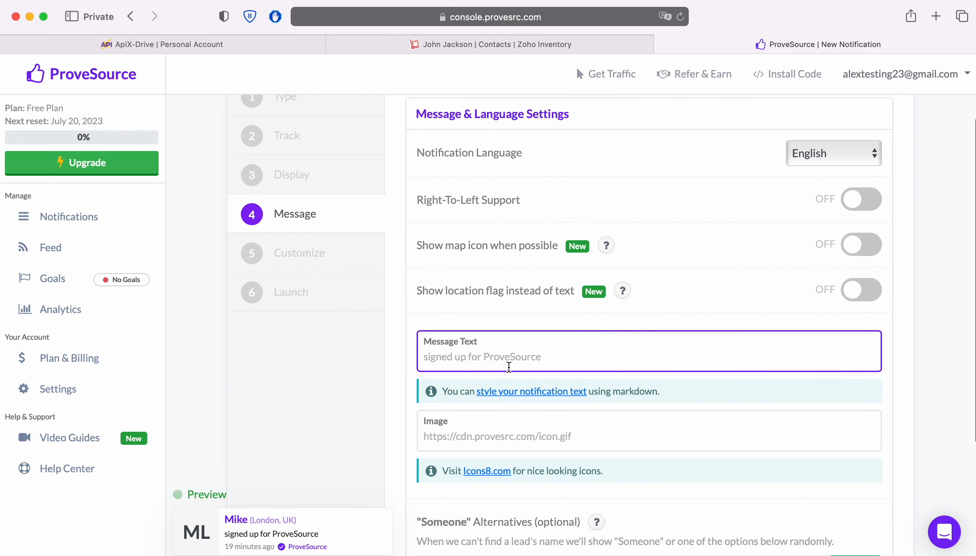
pyautogui.write('New message')
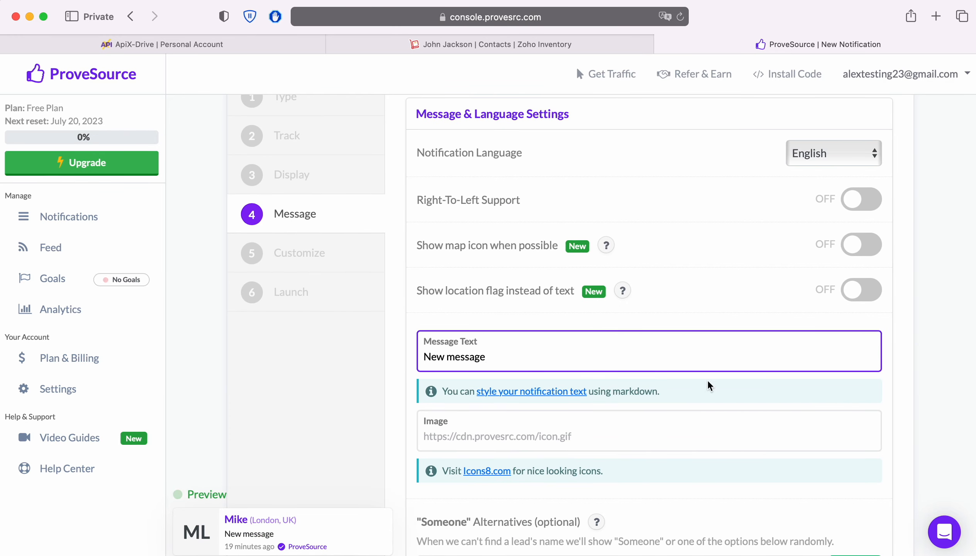
pyautogui.scroll(-3, 718, 388)
pyautogui.click(819, 490)
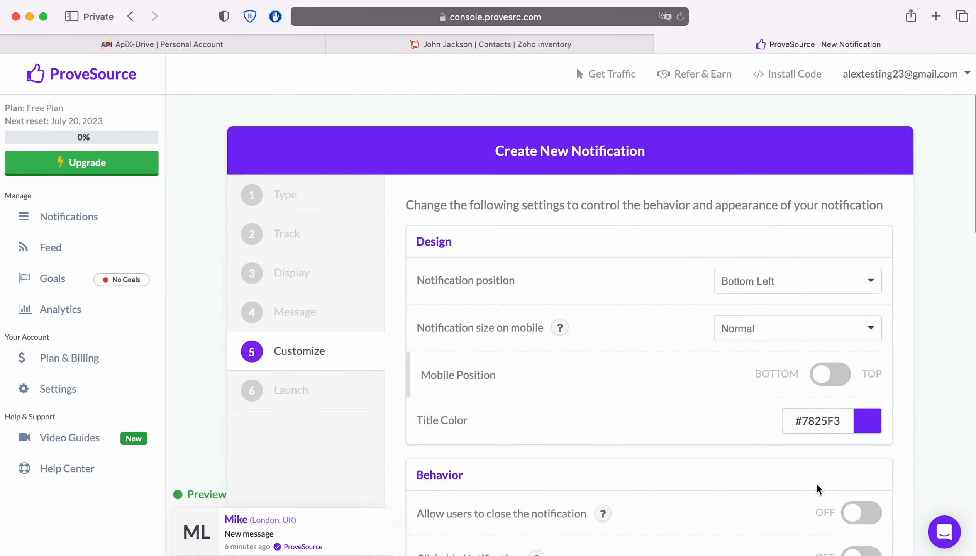
# Name the notification 'ApiX-Drive' and launch it
pyautogui.scroll(-10, 818, 489)
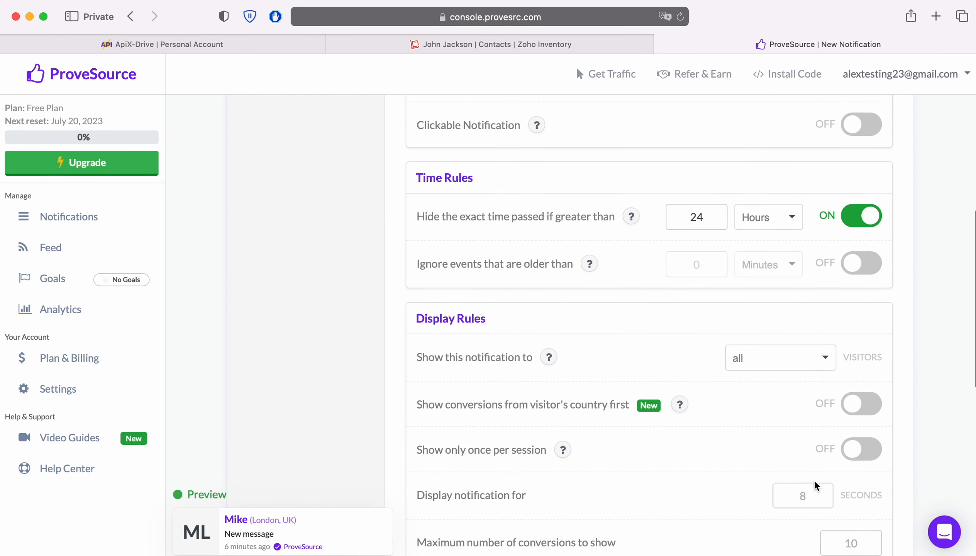
pyautogui.scroll(-9, 815, 481)
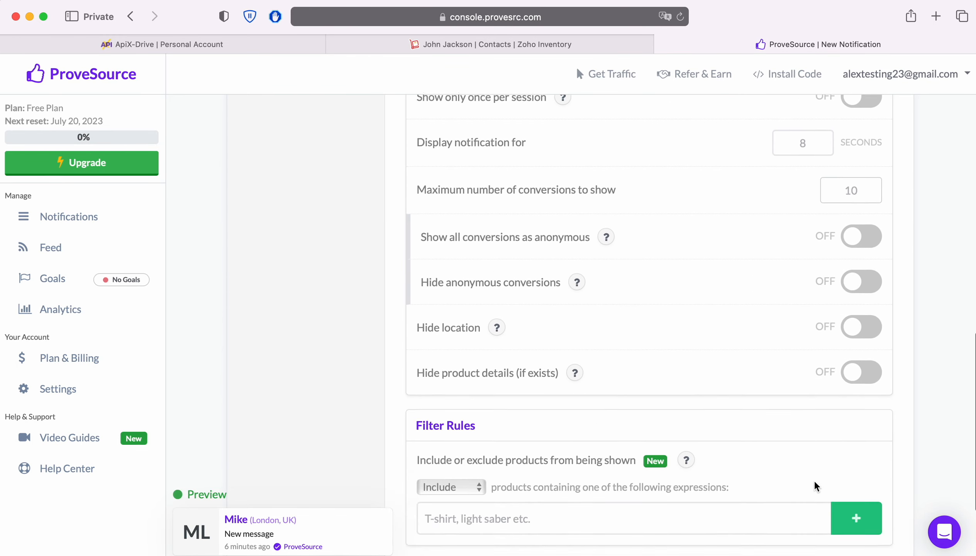
pyautogui.scroll(-2, 814, 481)
pyautogui.click(817, 500)
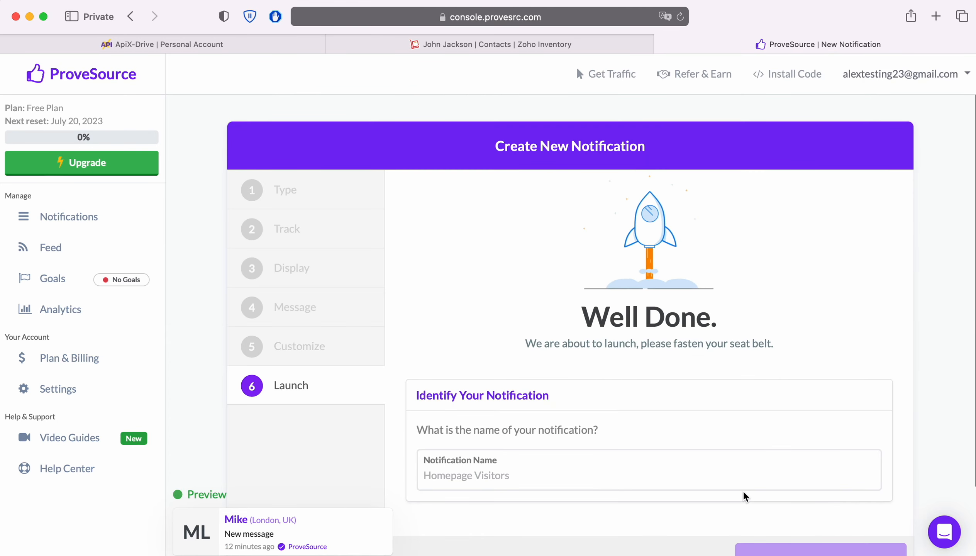
pyautogui.write('ApiX-Drive')
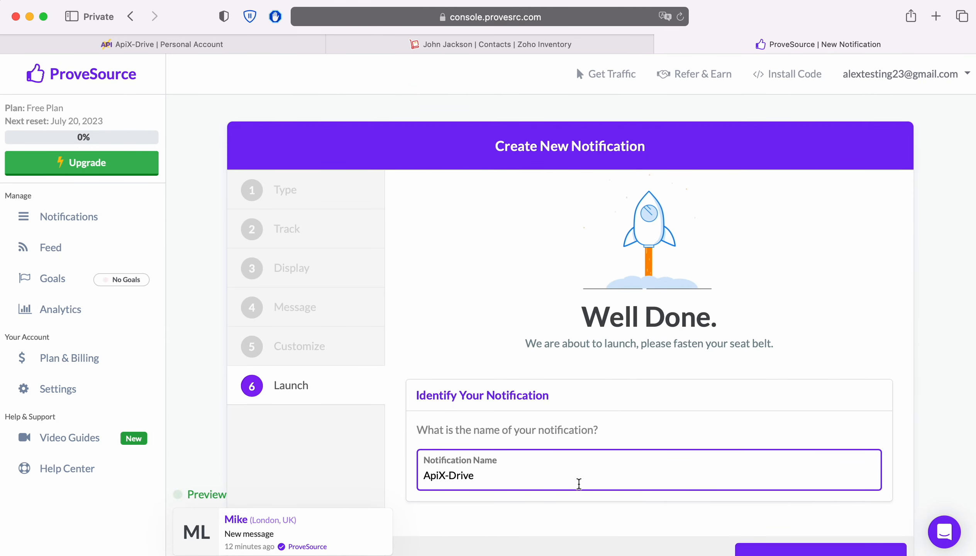
pyautogui.scroll(-1, 804, 451)
pyautogui.click(833, 519)
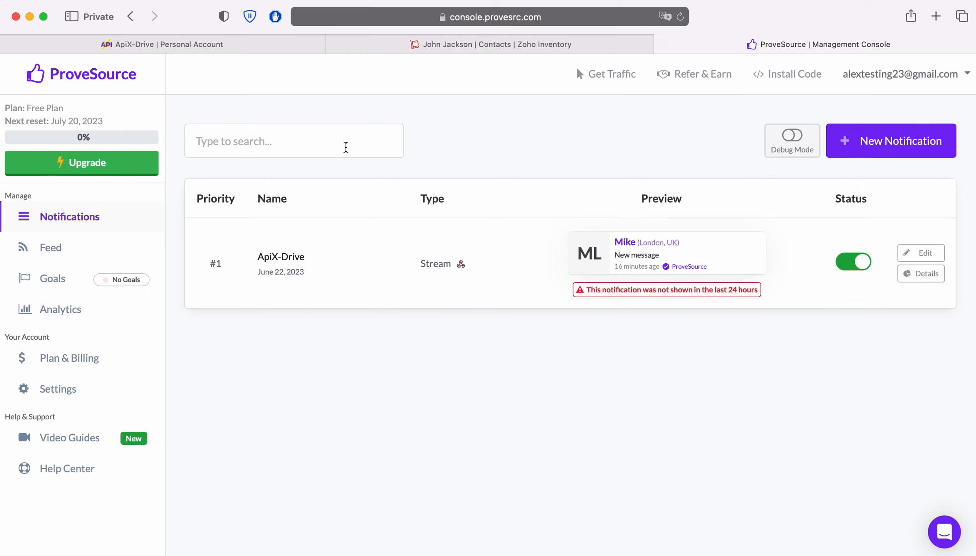
# Save the ProveSource account, select it as the login, and continue to Settings
pyautogui.click(224, 42)
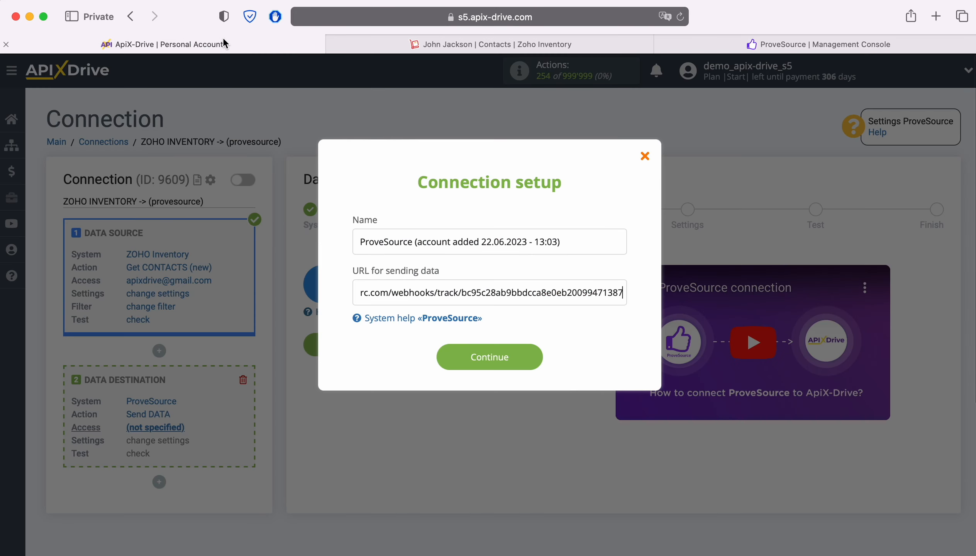
pyautogui.click(537, 355)
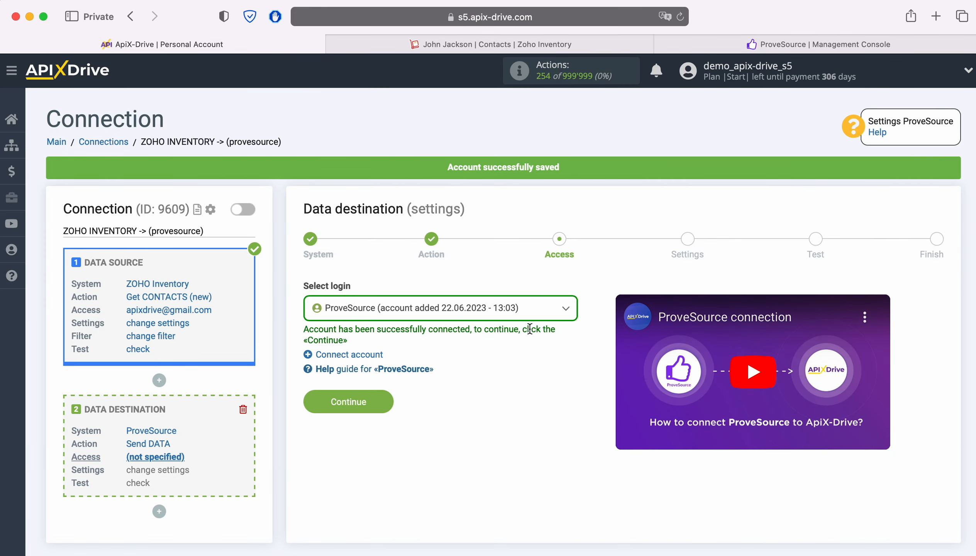
pyautogui.click(531, 314)
pyautogui.click(488, 389)
pyautogui.click(387, 402)
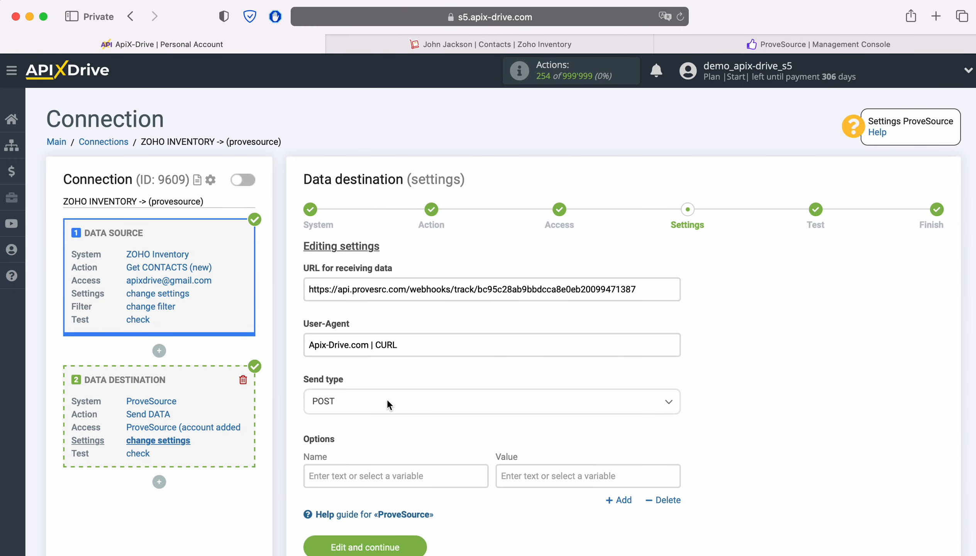
# Send data as POST json and map a firstName option to the Zoho contact's first name
pyautogui.click(387, 405)
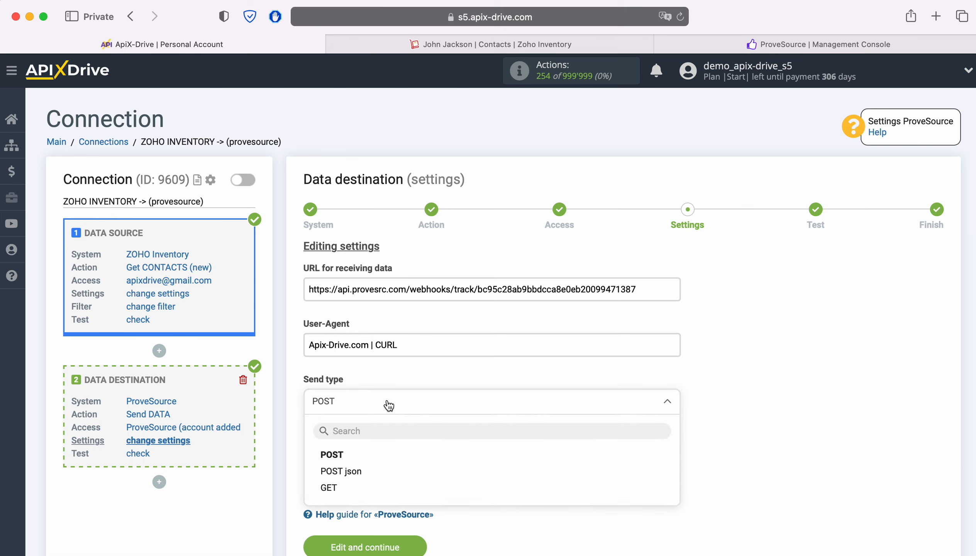
pyautogui.click(342, 471)
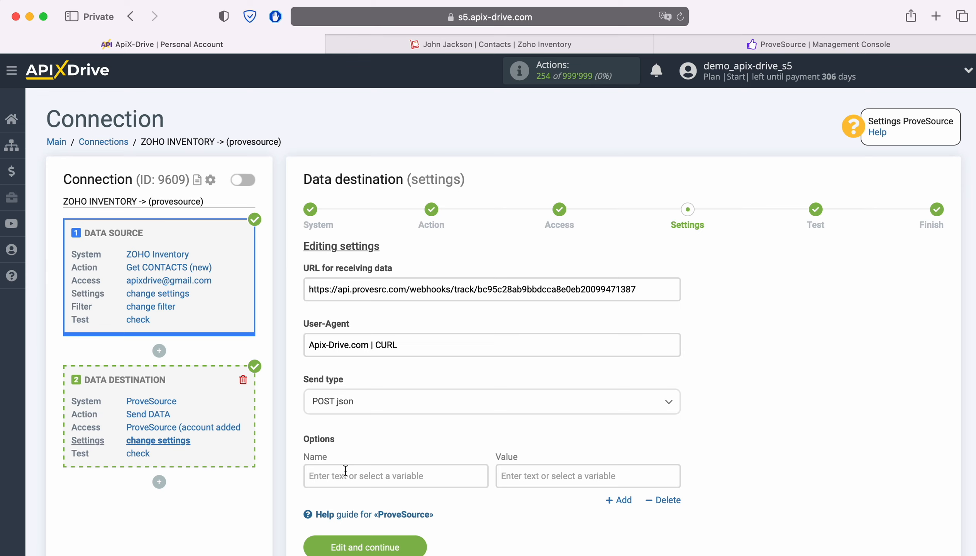
pyautogui.click(345, 470)
pyautogui.scroll(-5, 345, 473)
pyautogui.write('first')
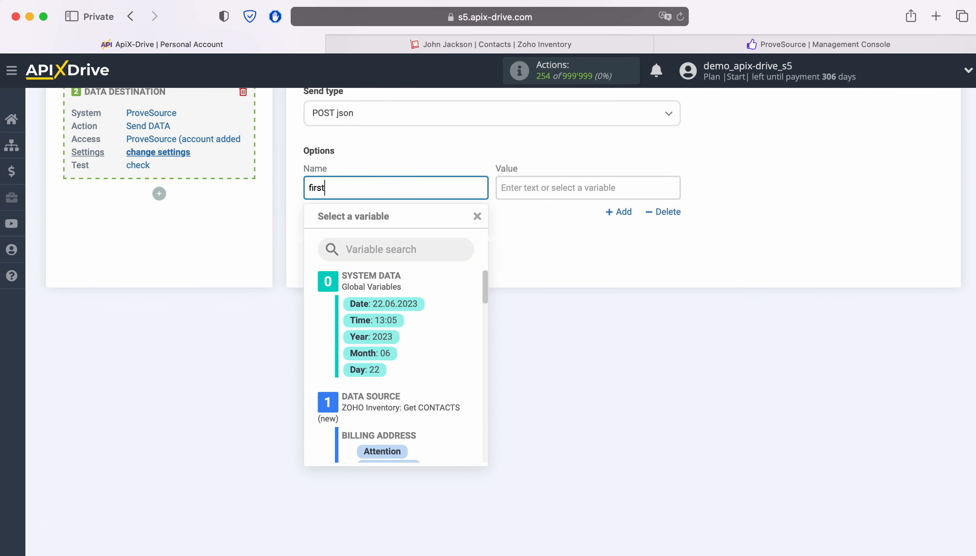
pyautogui.write('Name')
pyautogui.click(556, 253)
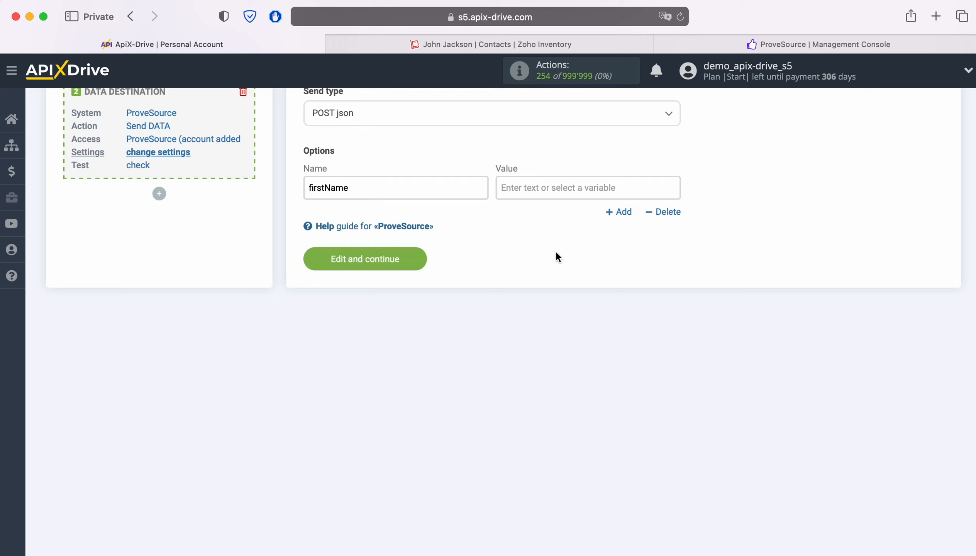
pyautogui.click(546, 186)
pyautogui.scroll(-4, 654, 323)
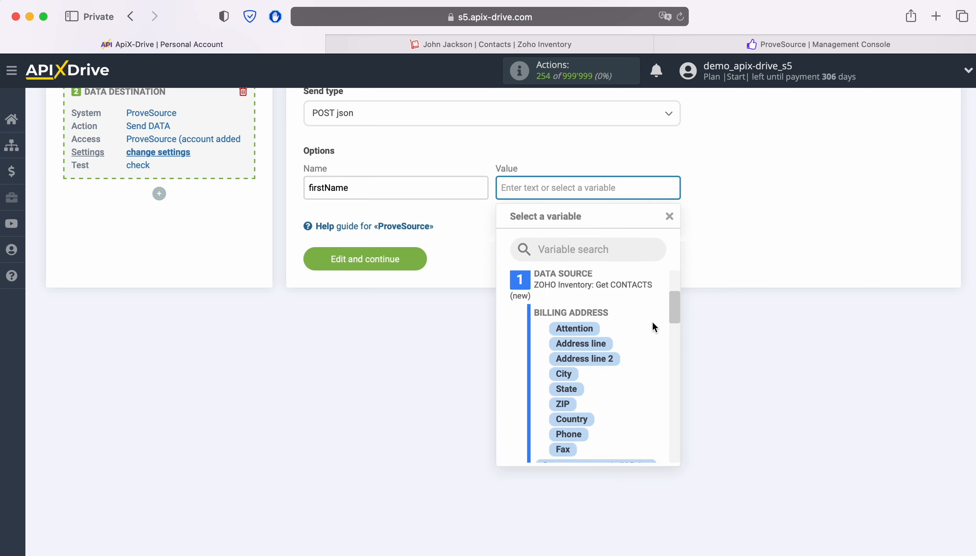
pyautogui.scroll(-4, 651, 327)
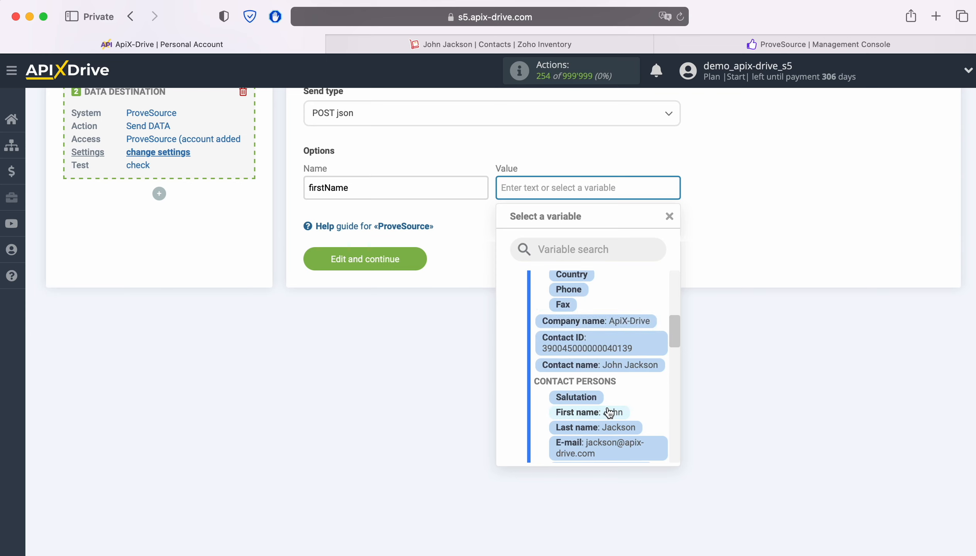
pyautogui.click(608, 413)
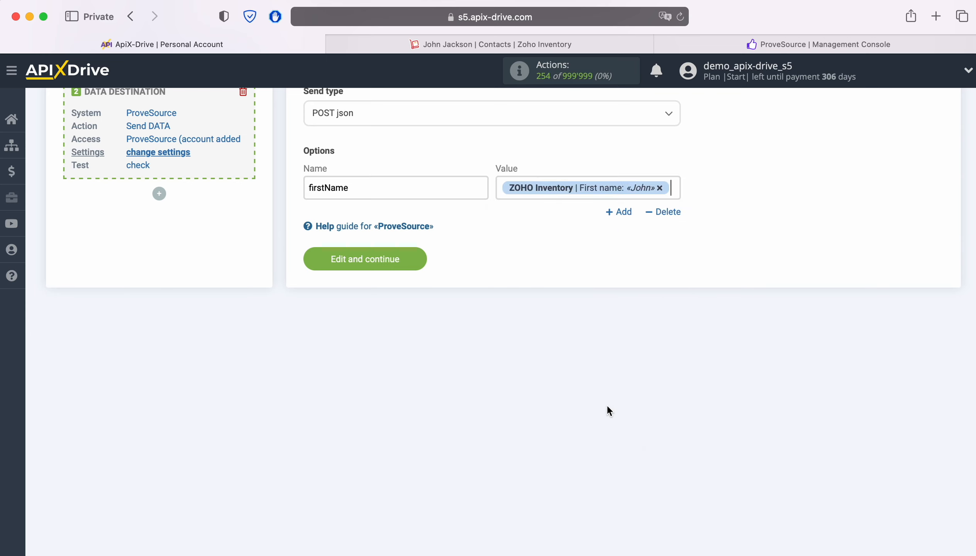
# Add a second option, email, mapped to the Zoho contact's e-mail
pyautogui.click(619, 213)
pyautogui.click(436, 231)
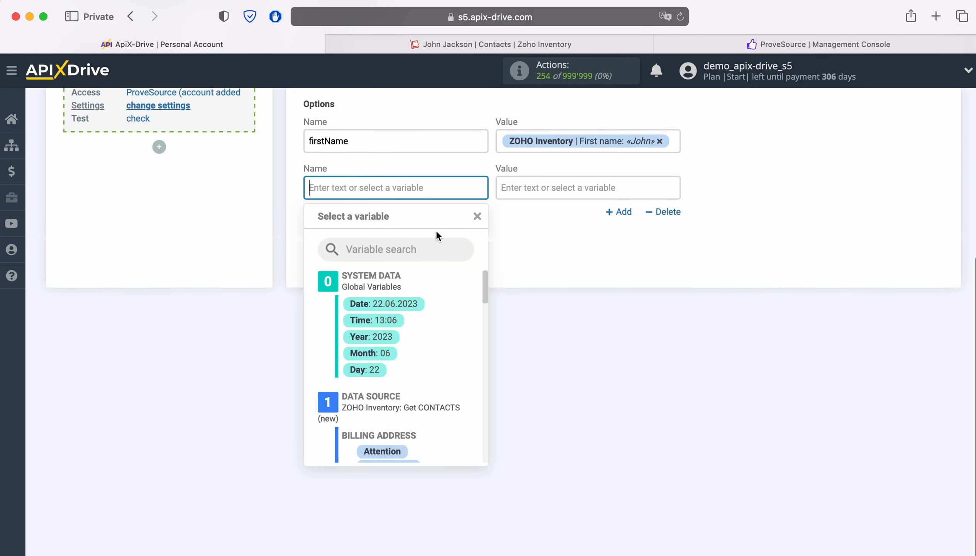
pyautogui.write('email')
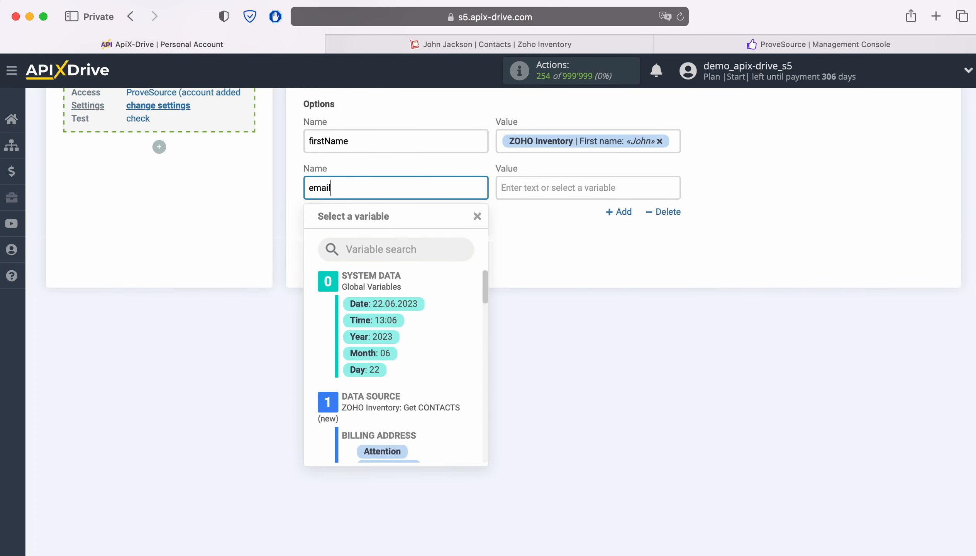
pyautogui.click(565, 187)
pyautogui.scroll(-5, 627, 363)
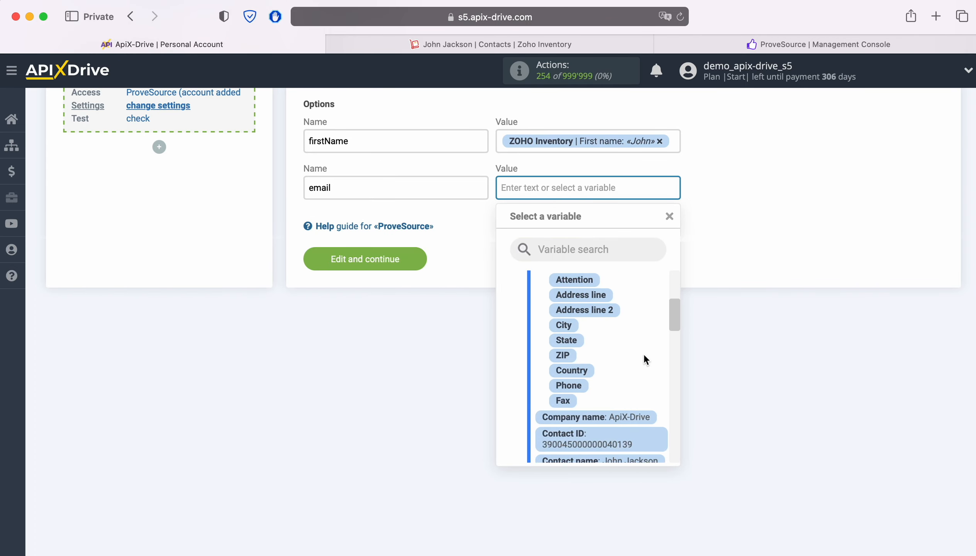
pyautogui.scroll(-5, 646, 354)
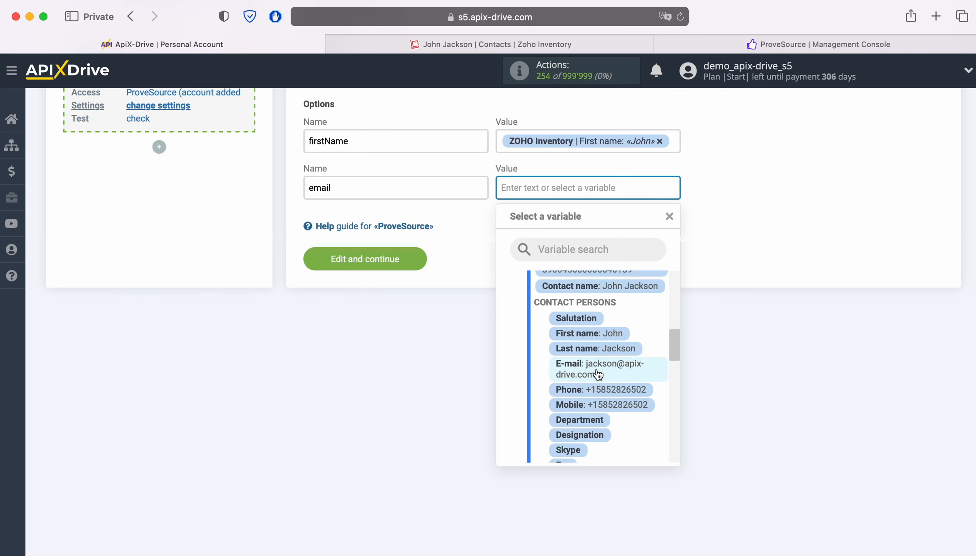
pyautogui.click(596, 371)
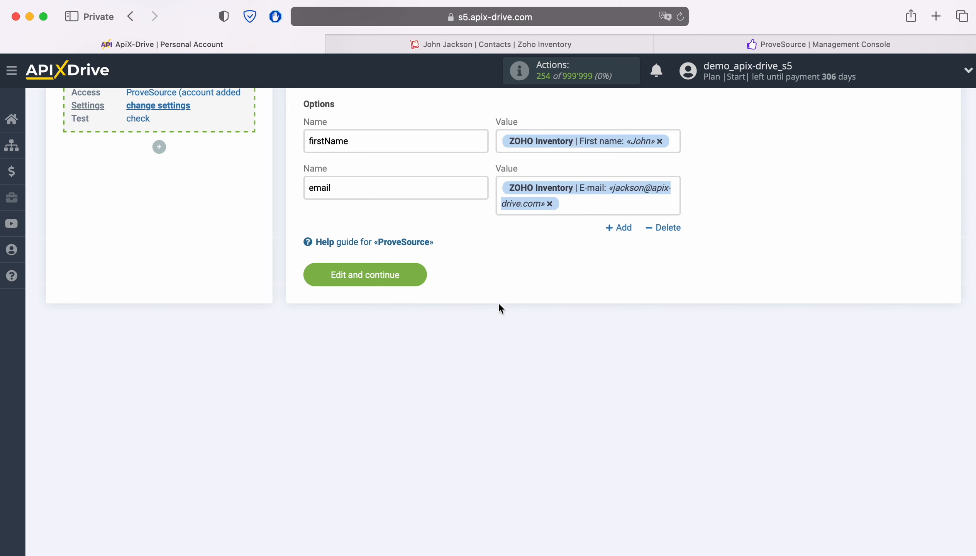
# Save the ProveSource destination settings and send test data, confirming Send DATA completed
pyautogui.click(419, 275)
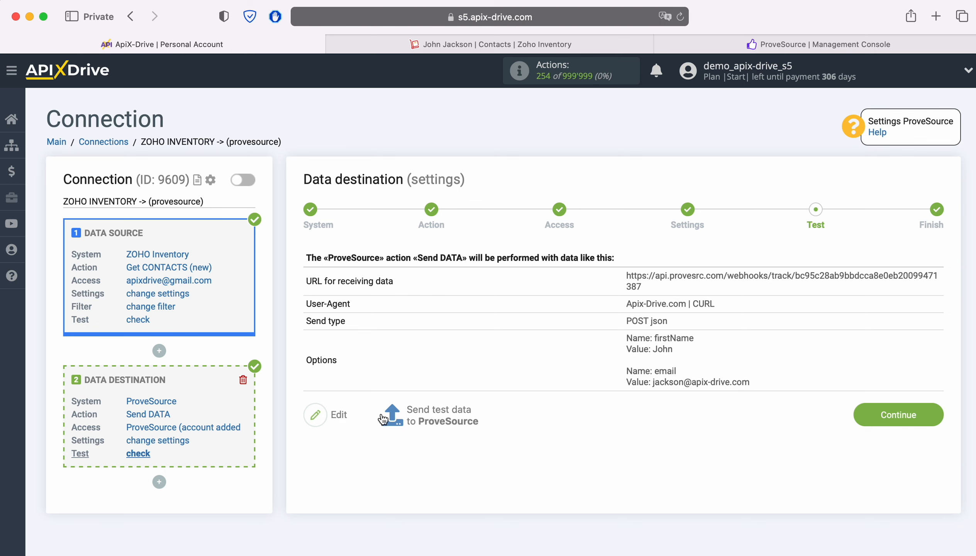
pyautogui.click(442, 416)
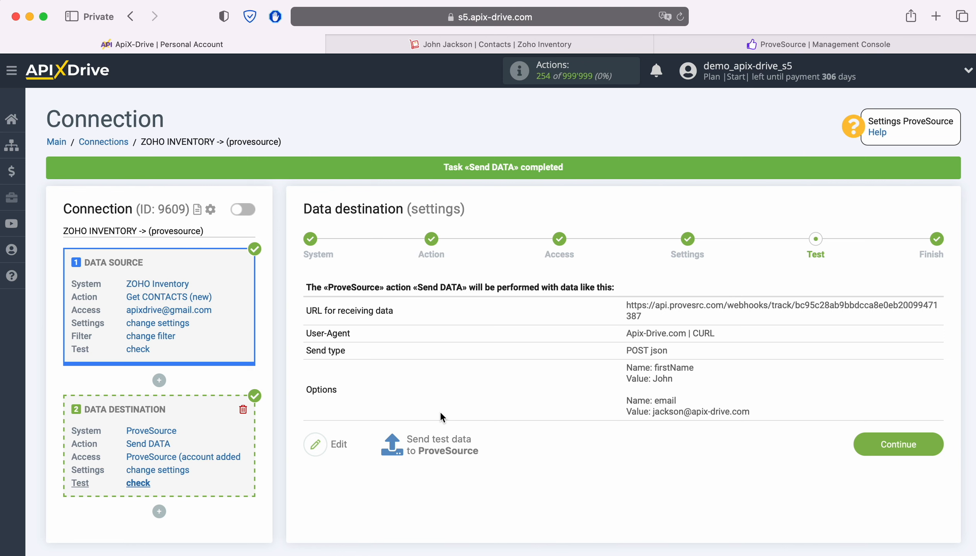
pyautogui.click(689, 43)
# Verify the newest Webhook Event in ProveSource's Events Feed shows the contact's name and e-mail
pyautogui.click(58, 247)
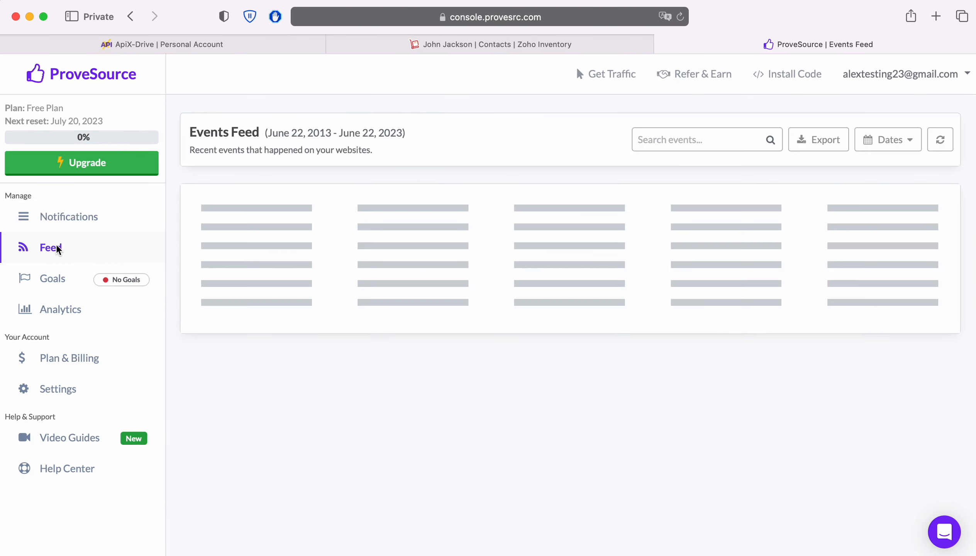
pyautogui.click(926, 211)
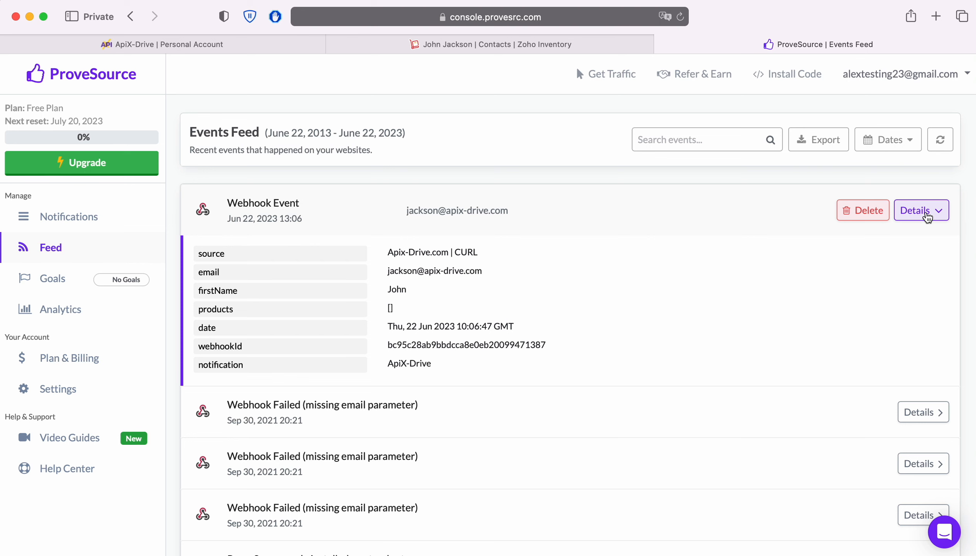
pyautogui.click(257, 50)
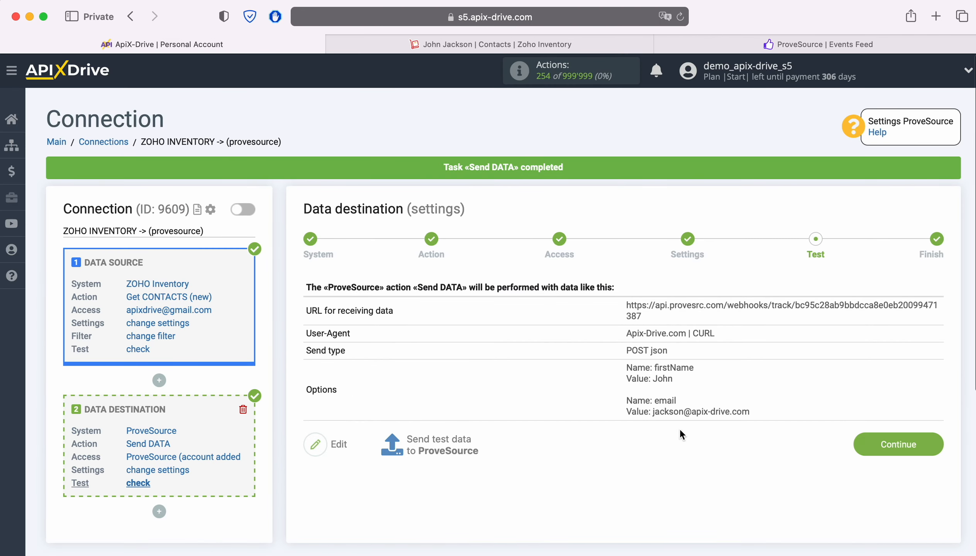
# Enable auto-update for the connection with a 5 minutes update interval and save it
pyautogui.click(931, 444)
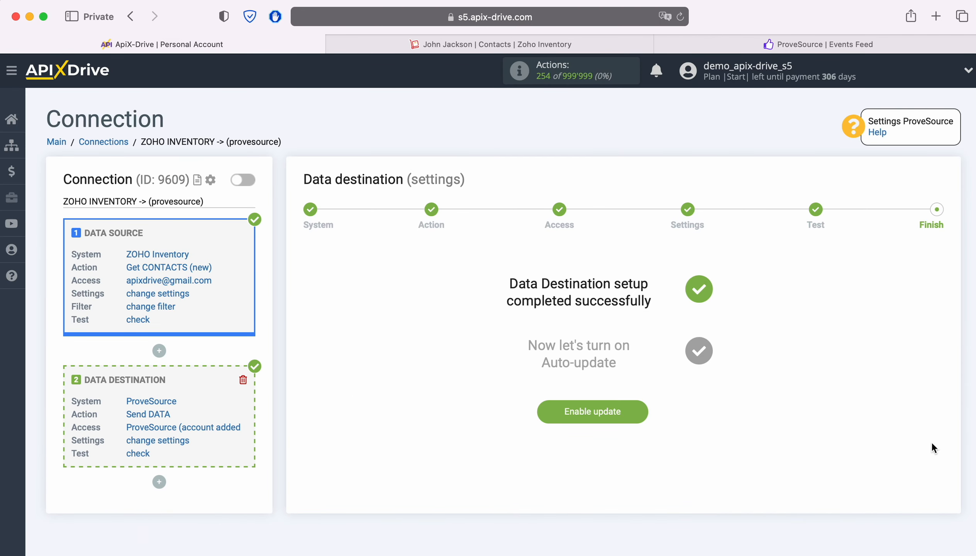
pyautogui.click(592, 411)
pyautogui.click(551, 323)
pyautogui.click(520, 315)
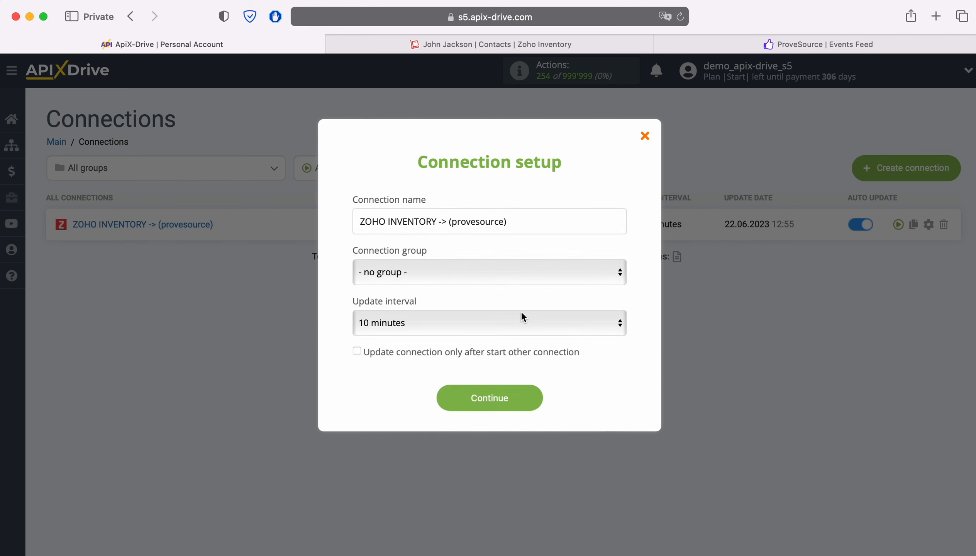
pyautogui.click(521, 319)
pyautogui.click(515, 301)
pyautogui.click(526, 399)
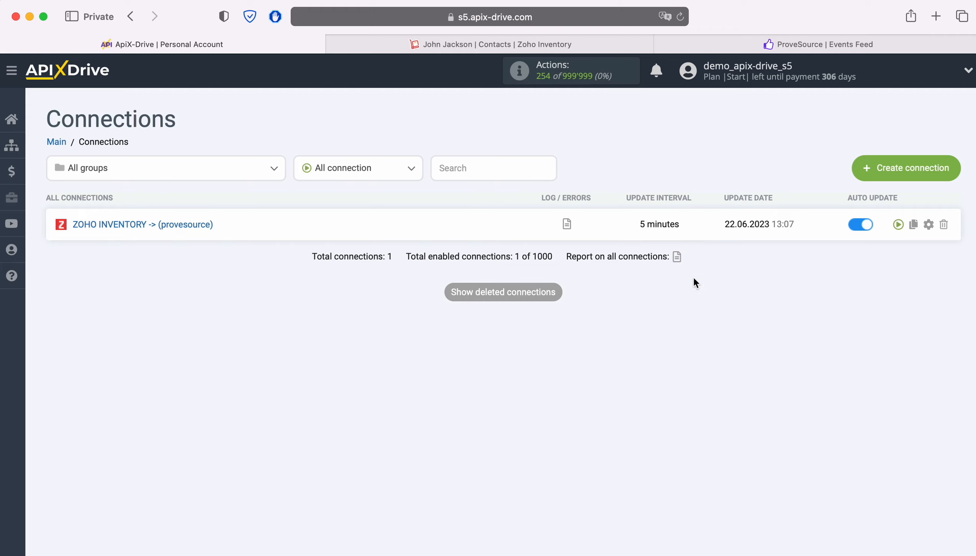